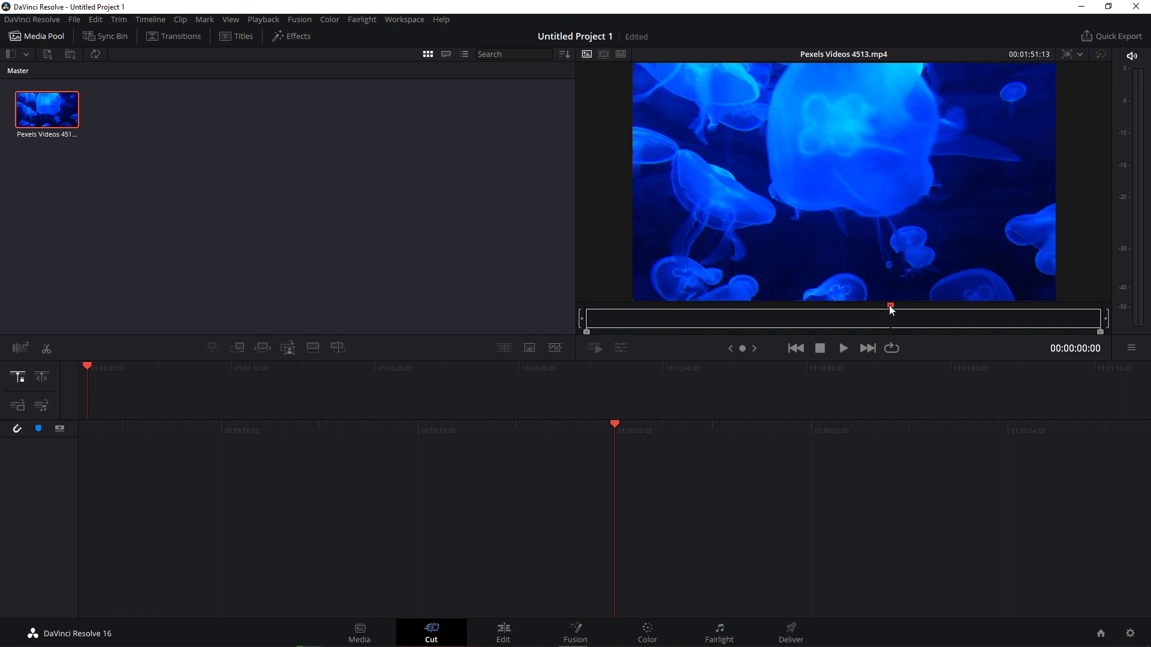
- Create a timeline from Pexels Videos 4513.mp4 on the Cut page, play it, and switch to the Edit page
{"action": "left_click_drag", "start_coordinate": [46, 111], "coordinate": [523, 516]}
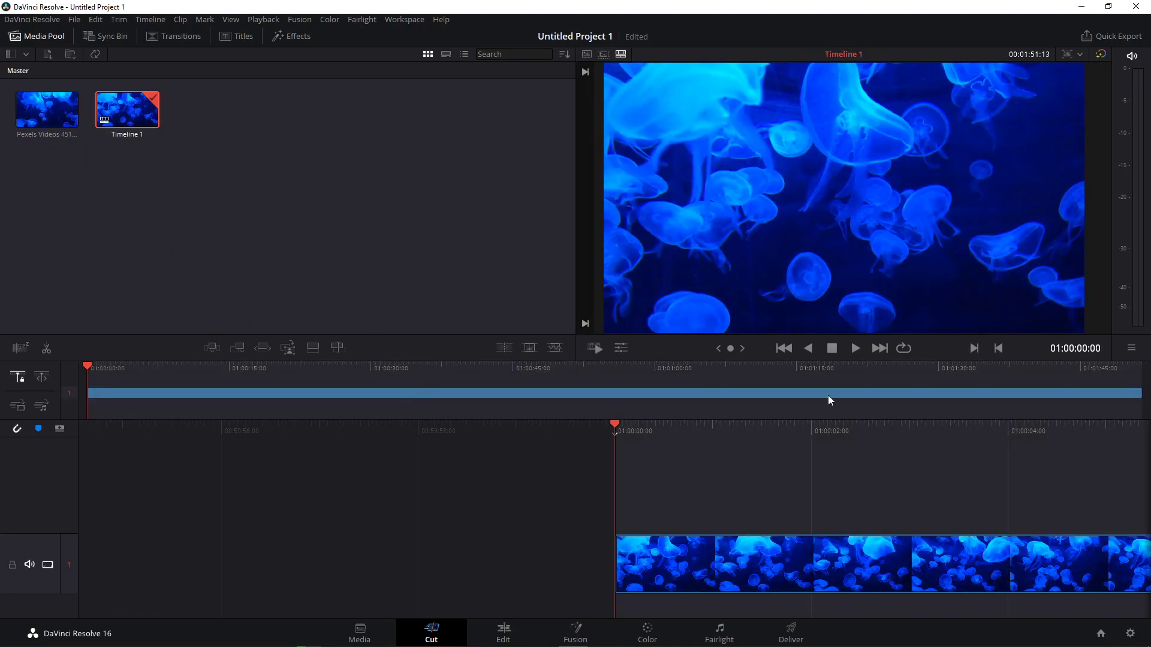
{"action": "key", "text": "space"}
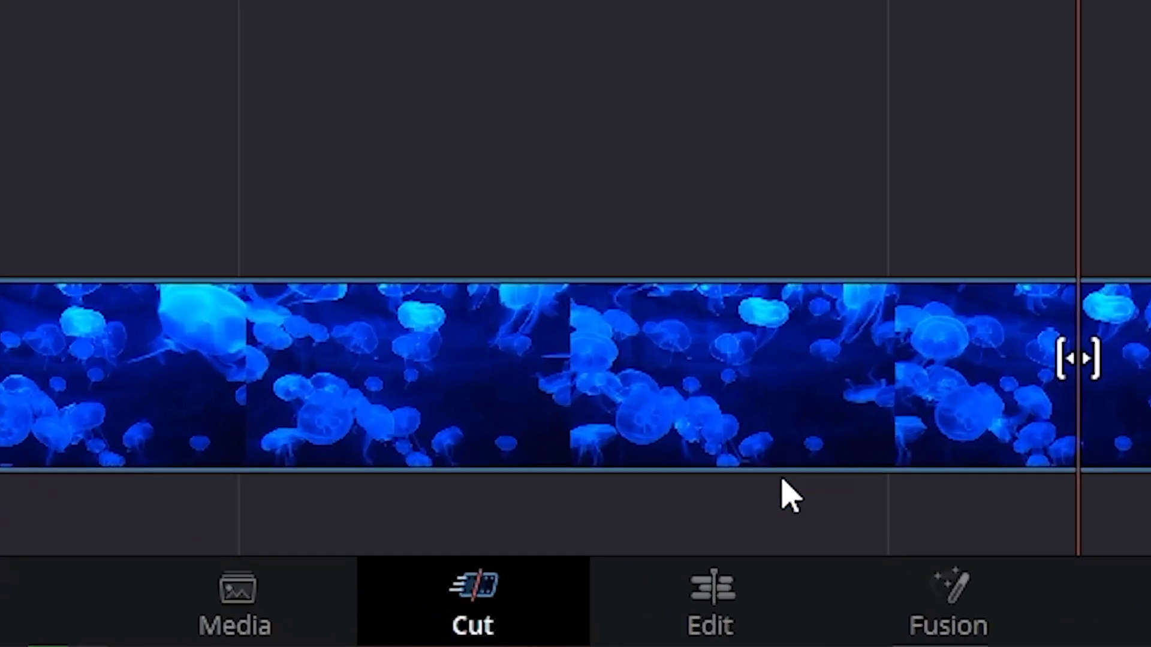
{"action": "left_click", "coordinate": [524, 620]}
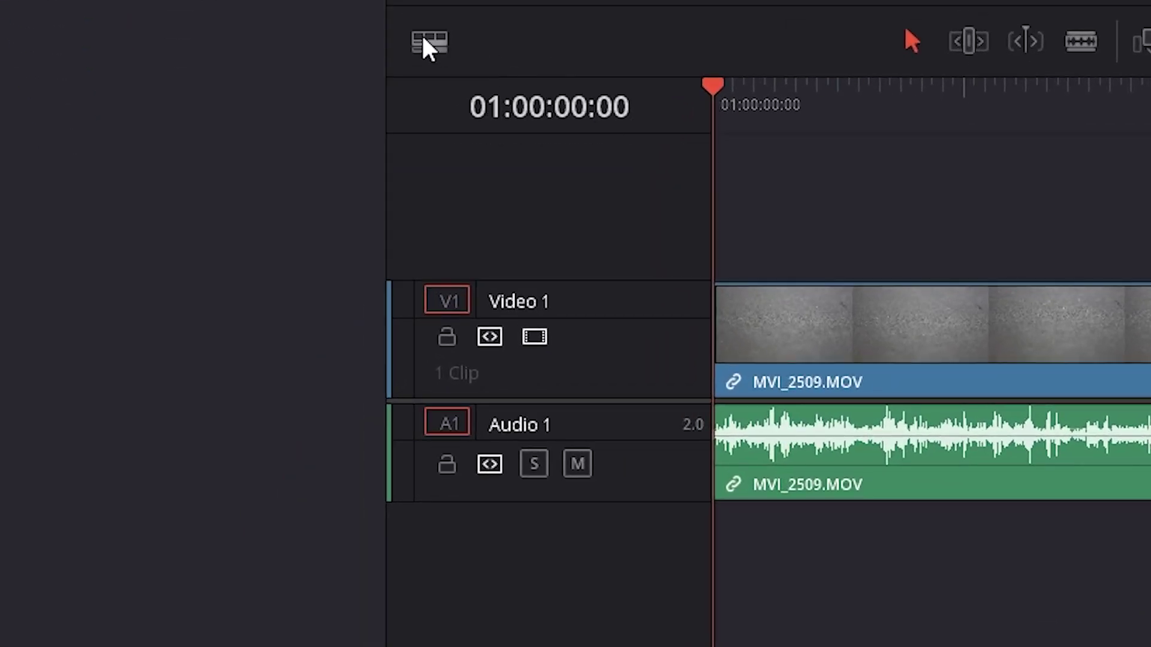
- Try the thumbnail and simple video views and the audio view options for the timeline, finishing on the filmstrip video view
{"action": "left_click", "coordinate": [423, 38]}
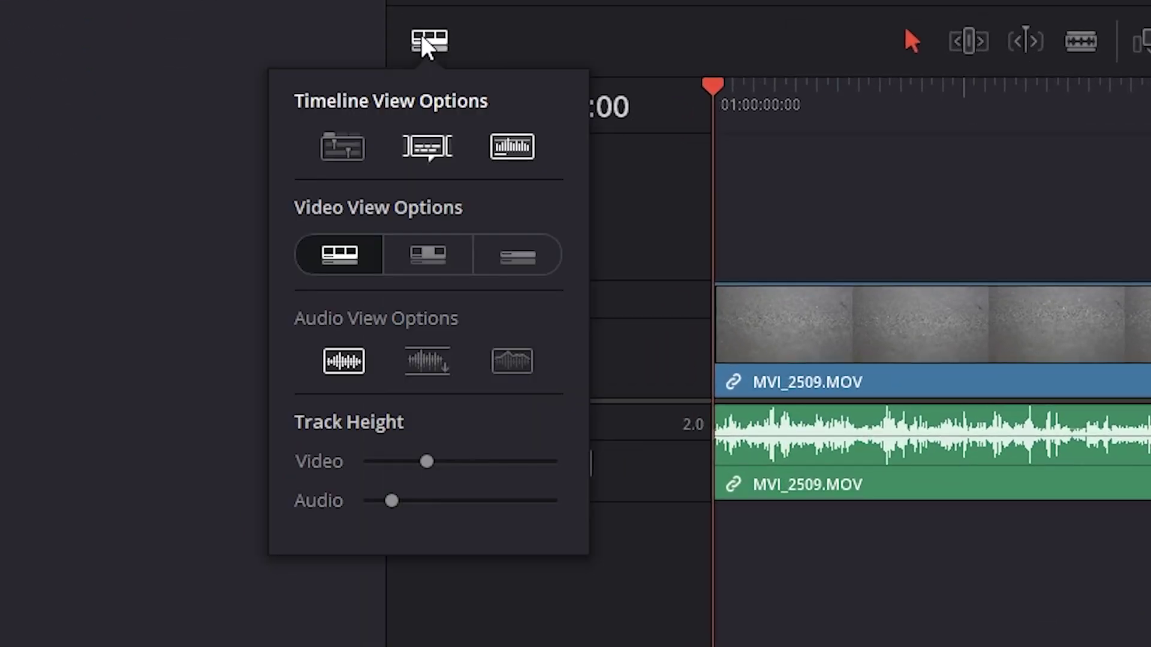
{"action": "left_click", "coordinate": [416, 254]}
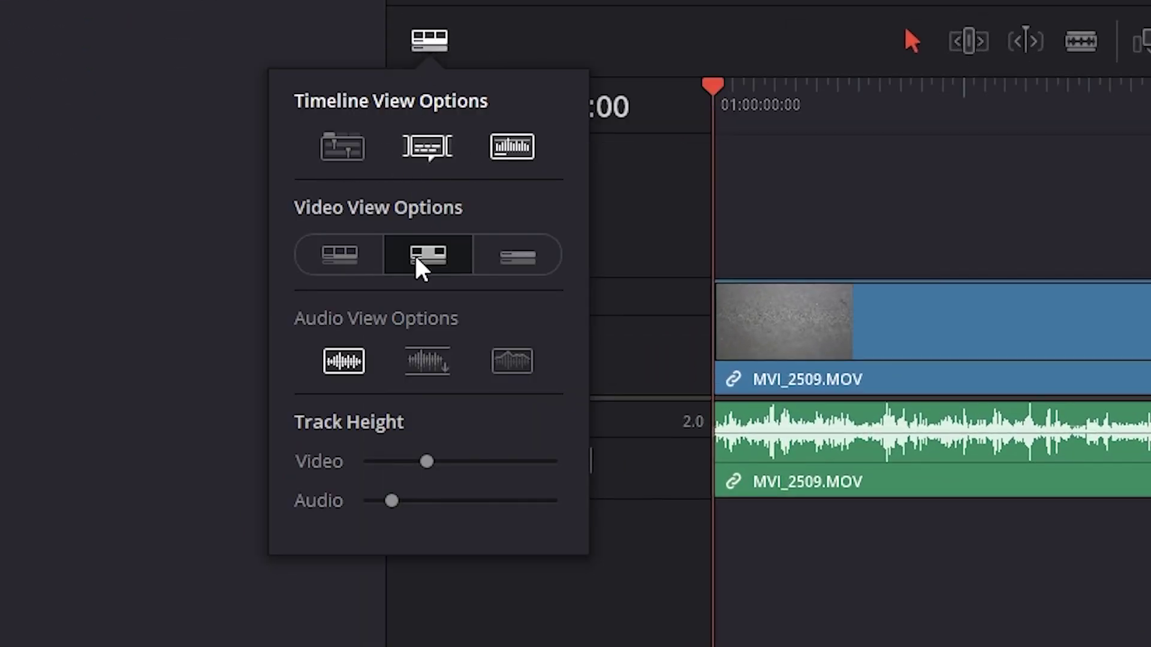
{"action": "left_click", "coordinate": [518, 256]}
{"action": "left_click", "coordinate": [340, 254]}
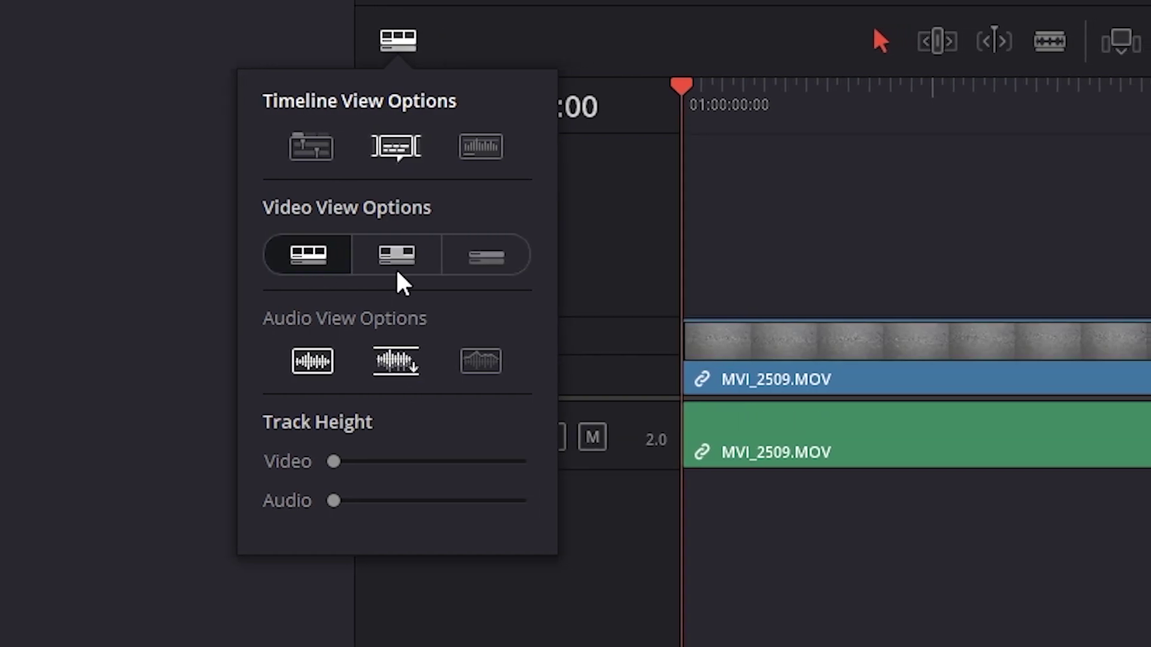
{"action": "left_click", "coordinate": [428, 256]}
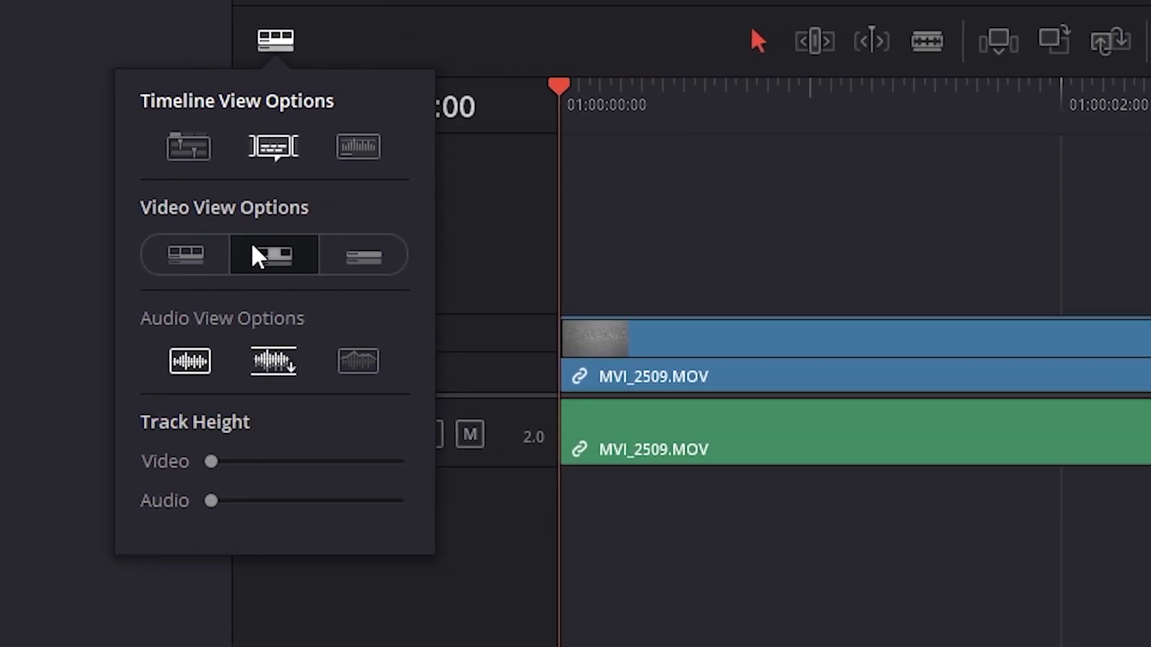
{"action": "left_click", "coordinate": [217, 254]}
{"action": "left_click", "coordinate": [388, 359]}
{"action": "left_click", "coordinate": [120, 359]}
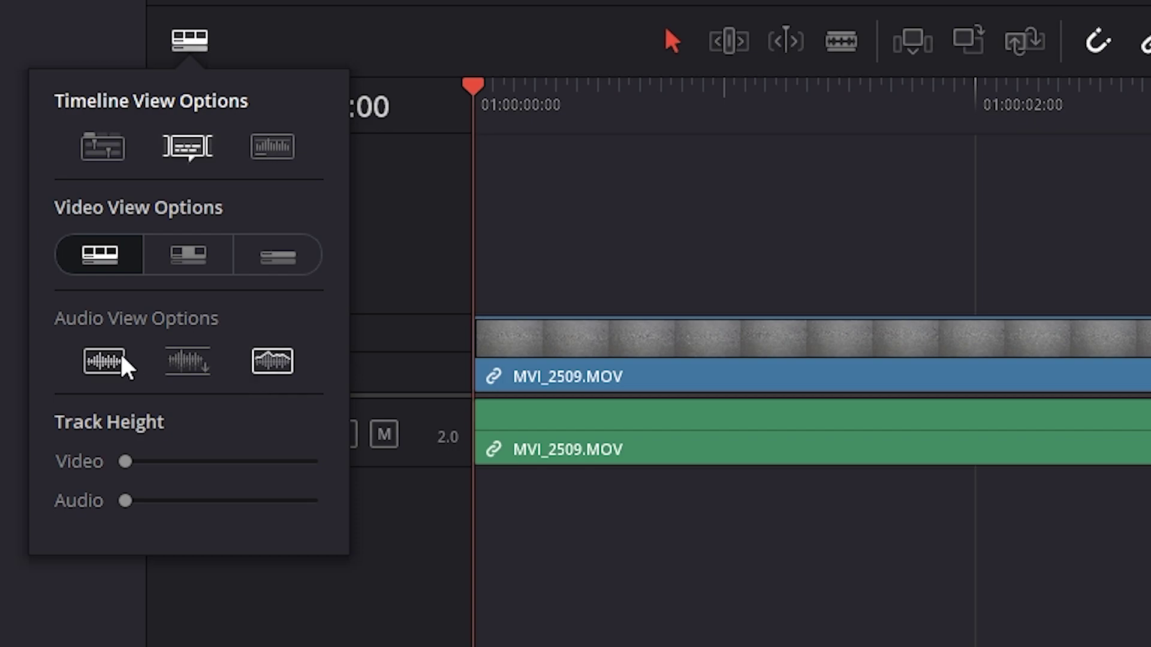
{"action": "left_click", "coordinate": [278, 254]}
{"action": "left_click", "coordinate": [103, 258]}
- Increase the audio and video track heights in the timeline view options
{"action": "left_click_drag", "start_coordinate": [135, 448], "coordinate": [146, 462]}
{"action": "left_click_drag", "start_coordinate": [127, 502], "coordinate": [180, 500]}
{"action": "left_click_drag", "start_coordinate": [151, 461], "coordinate": [175, 462]}
- Turn on audio waveforms in the timeline and display them mirrored around the centre line
{"action": "left_click", "coordinate": [270, 153]}
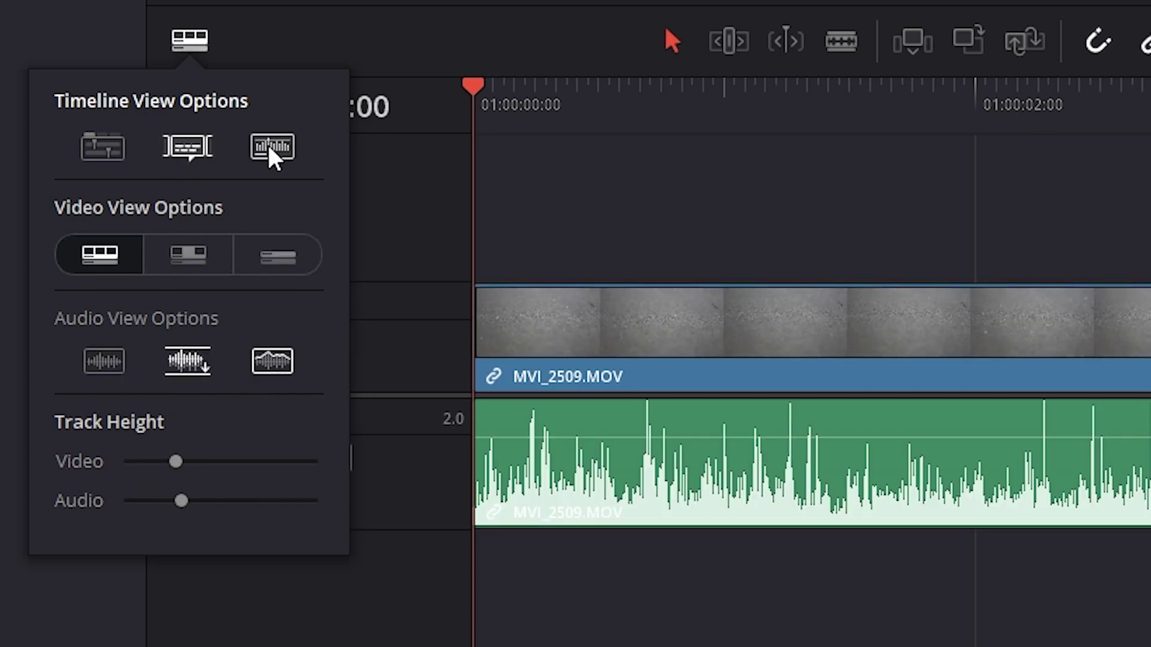
{"action": "left_click", "coordinate": [180, 158]}
{"action": "left_click", "coordinate": [177, 361]}
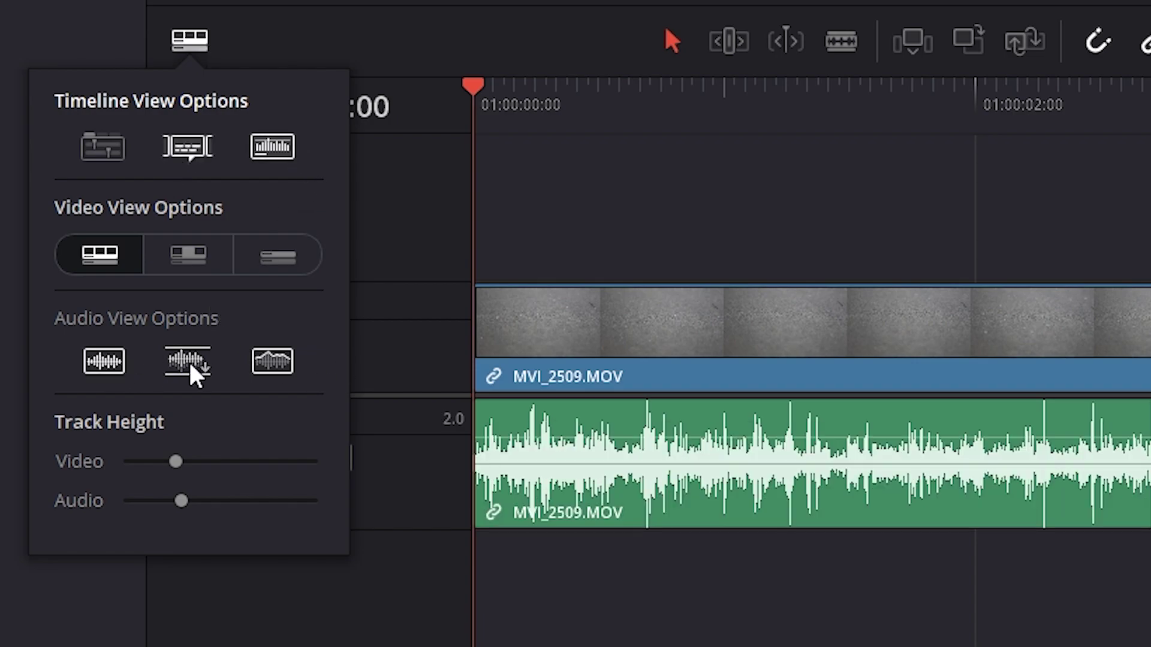
{"action": "left_click", "coordinate": [273, 363]}
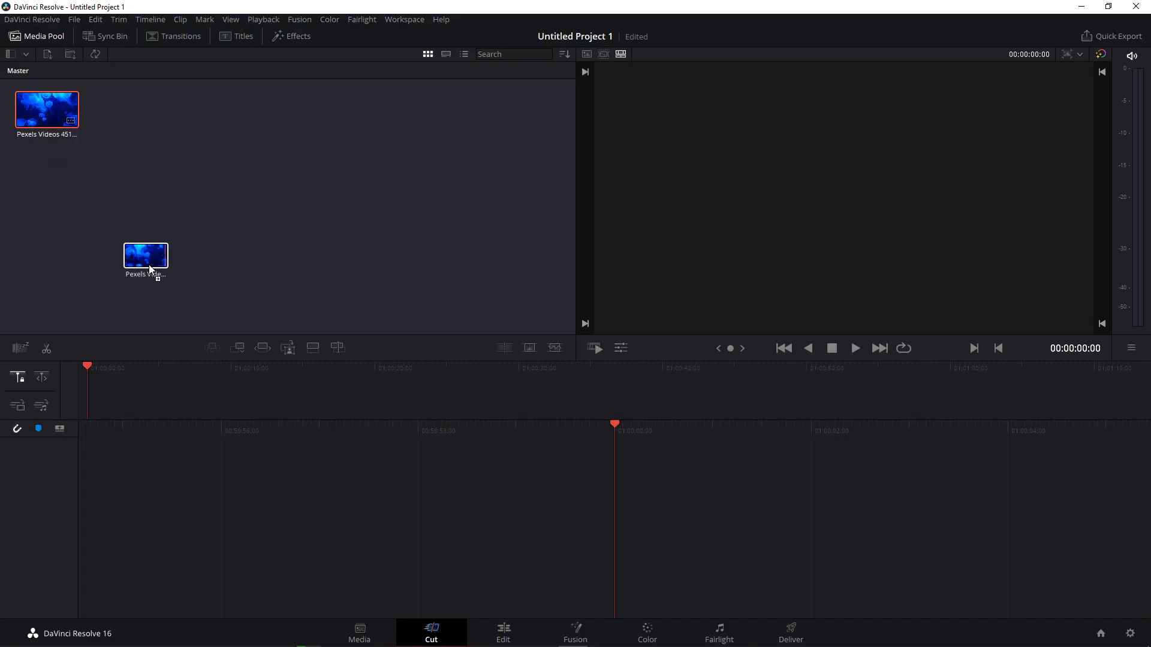
- Place Pexels Videos 4513.mp4 in the empty Cut page timeline and play it back
{"action": "left_click_drag", "start_coordinate": [149, 264], "coordinate": [524, 517]}
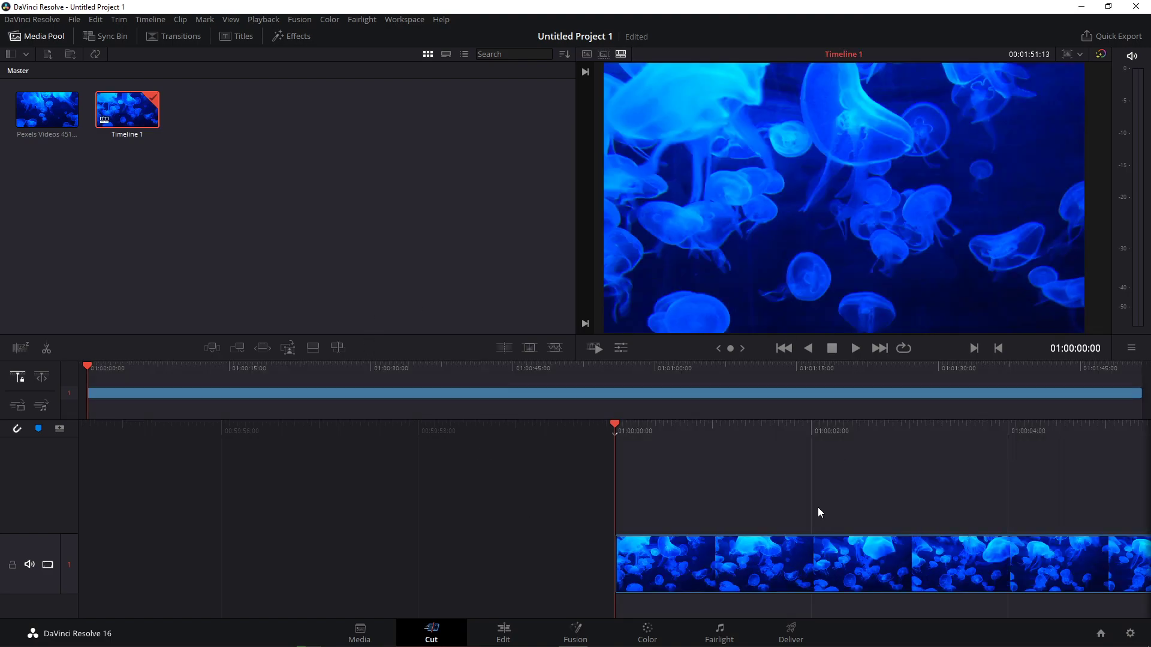
{"action": "key", "text": "space"}
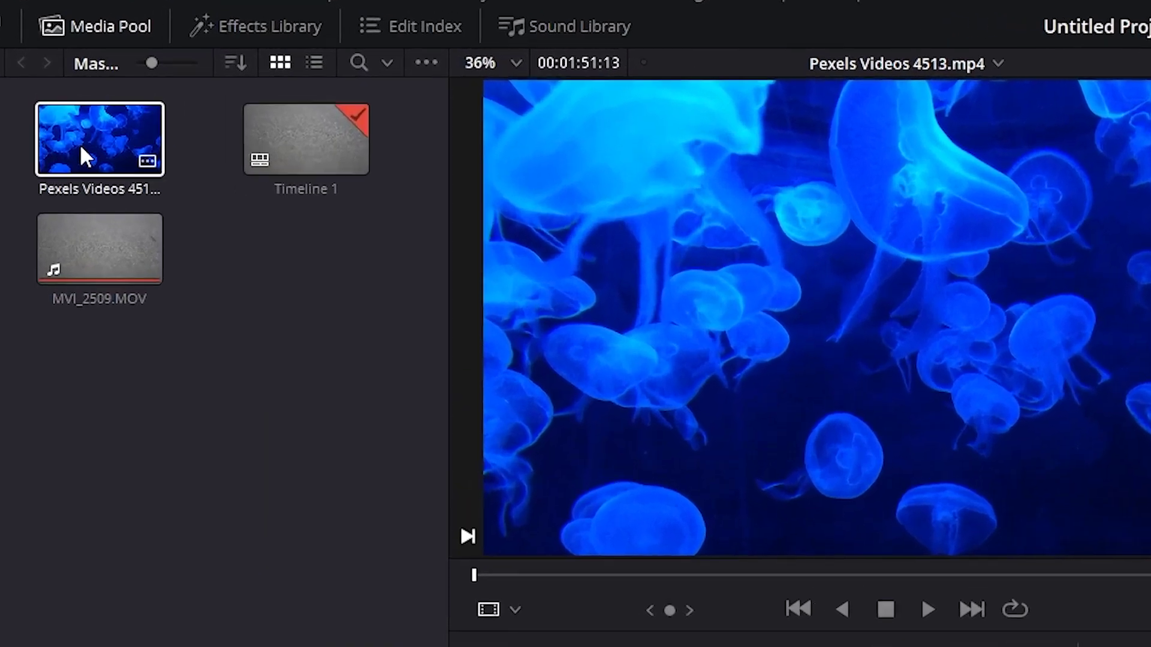
- Place Pexels Videos 4513.mp4 on Video 1 after MVI_2509.MOV, leaving a small gap between the two clips
{"action": "left_click", "coordinate": [49, 111]}
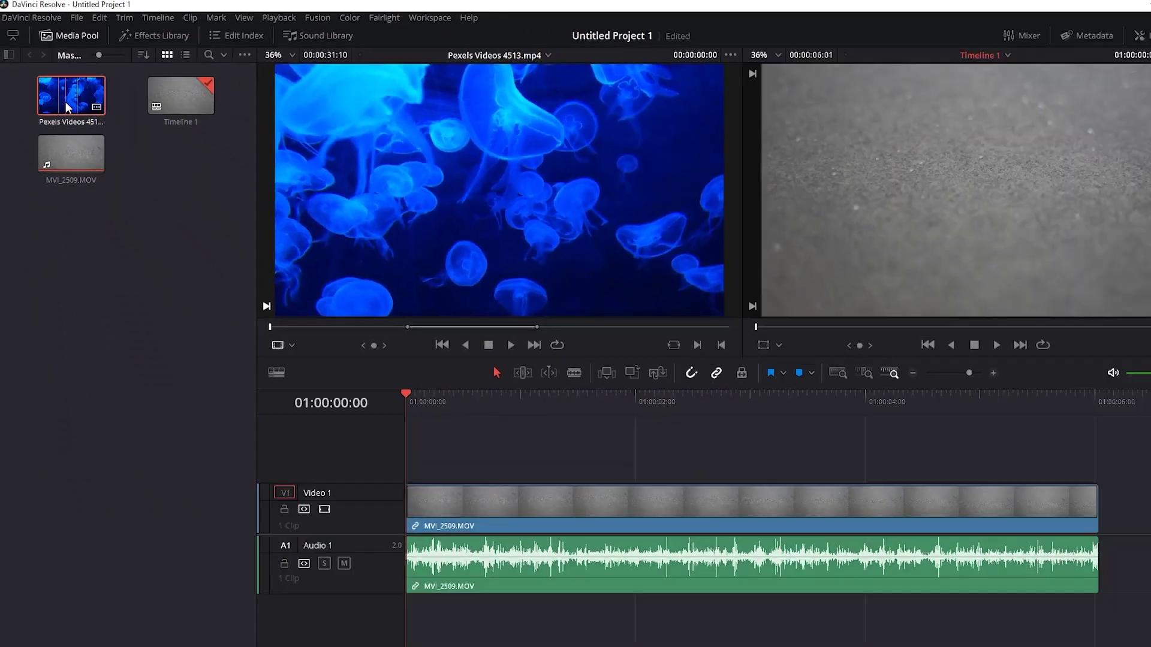
{"action": "left_click_drag", "start_coordinate": [136, 245], "coordinate": [1108, 475]}
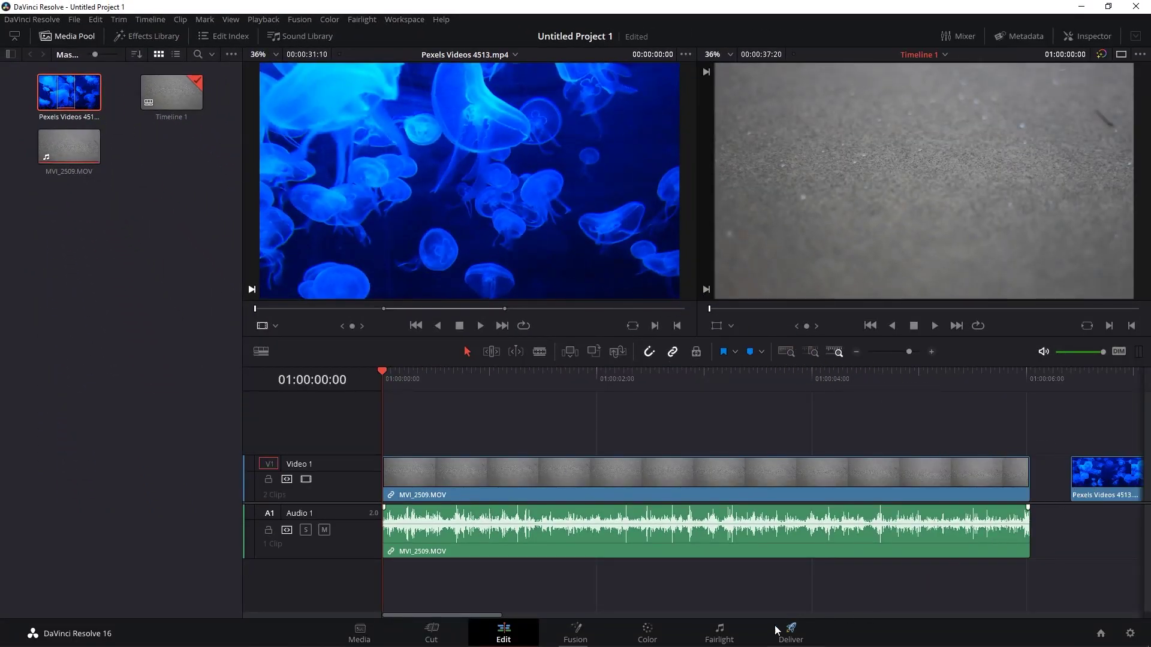
{"action": "scroll", "coordinate": [491, 621], "scroll_direction": "right", "scroll_amount": 1}
{"action": "left_click_drag", "start_coordinate": [492, 620], "coordinate": [590, 617]}
{"action": "left_click_drag", "start_coordinate": [908, 353], "coordinate": [894, 352]}
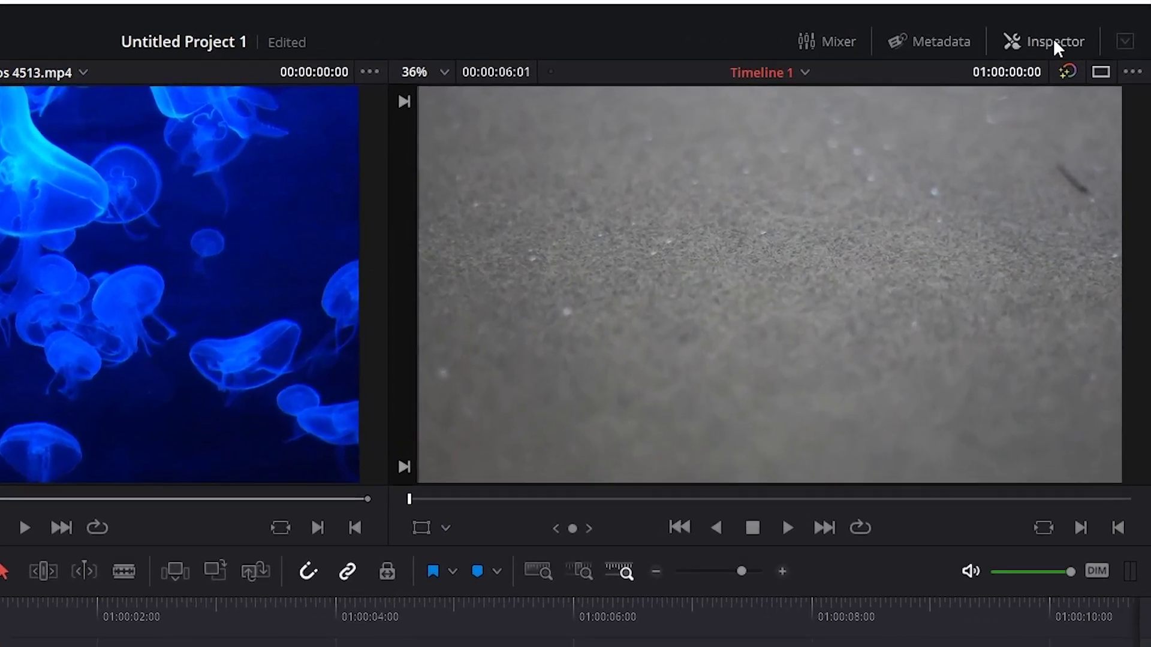
- Open the Inspector and try the rotation angle, zoom and pitch transform settings on the MVI_2509.MOV clip
{"action": "left_click", "coordinate": [1077, 37]}
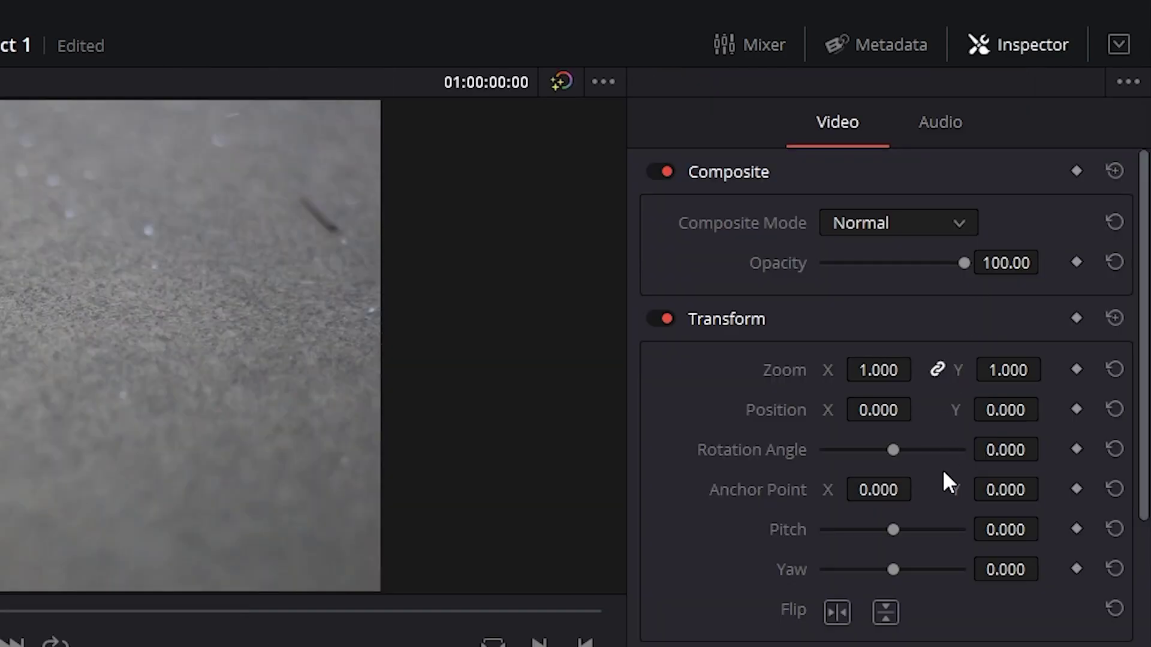
{"action": "mouse_move", "coordinate": [895, 452]}
{"action": "left_mouse_down"}
{"action": "mouse_move", "coordinate": [865, 450]}
{"action": "mouse_move", "coordinate": [882, 451]}
{"action": "left_mouse_up"}
{"action": "double_click", "coordinate": [881, 451]}
{"action": "mouse_move", "coordinate": [878, 370]}
{"action": "left_mouse_down"}
{"action": "mouse_move", "coordinate": [971, 369]}
{"action": "mouse_move", "coordinate": [827, 369]}
{"action": "mouse_move", "coordinate": [878, 370]}
{"action": "left_mouse_up"}
{"action": "left_click_drag", "start_coordinate": [905, 529], "coordinate": [929, 530]}
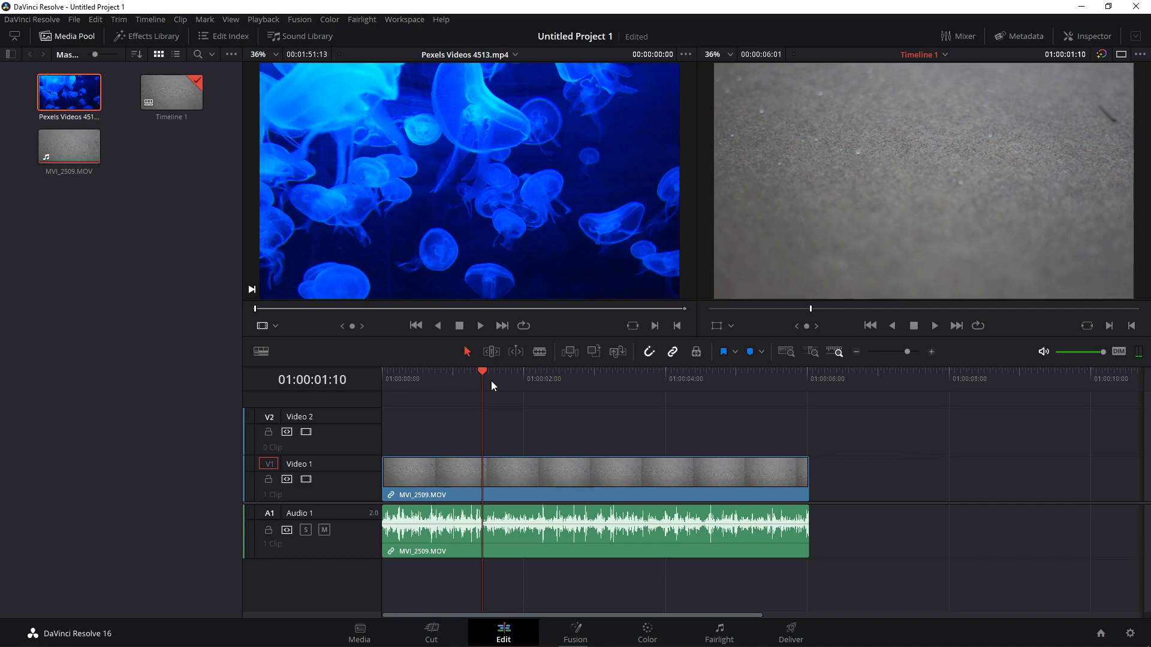
- Place the playhead at 01:00:01:03 and split the MVI_2509.MOV clip there with the blade tool
{"action": "left_click_drag", "start_coordinate": [487, 374], "coordinate": [446, 375]}
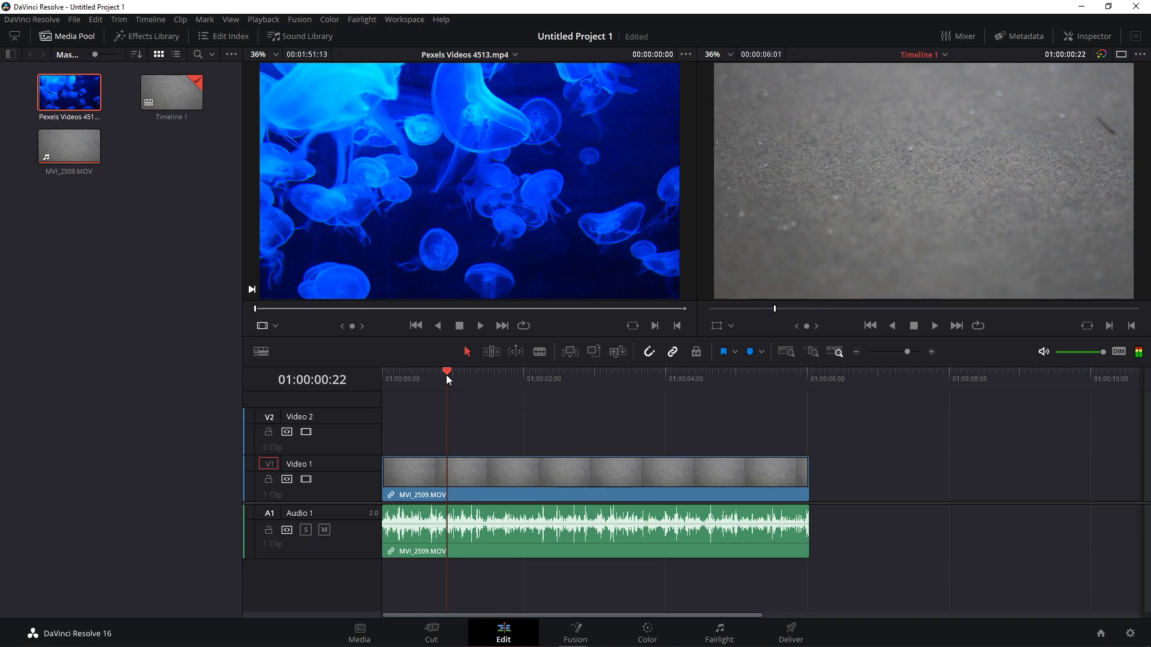
{"action": "left_click_drag", "start_coordinate": [446, 376], "coordinate": [455, 402]}
{"action": "mouse_move", "coordinate": [384, 480]}
{"action": "left_mouse_down"}
{"action": "mouse_move", "coordinate": [461, 480]}
{"action": "mouse_move", "coordinate": [384, 480]}
{"action": "left_mouse_up"}
{"action": "left_click", "coordinate": [591, 430]}
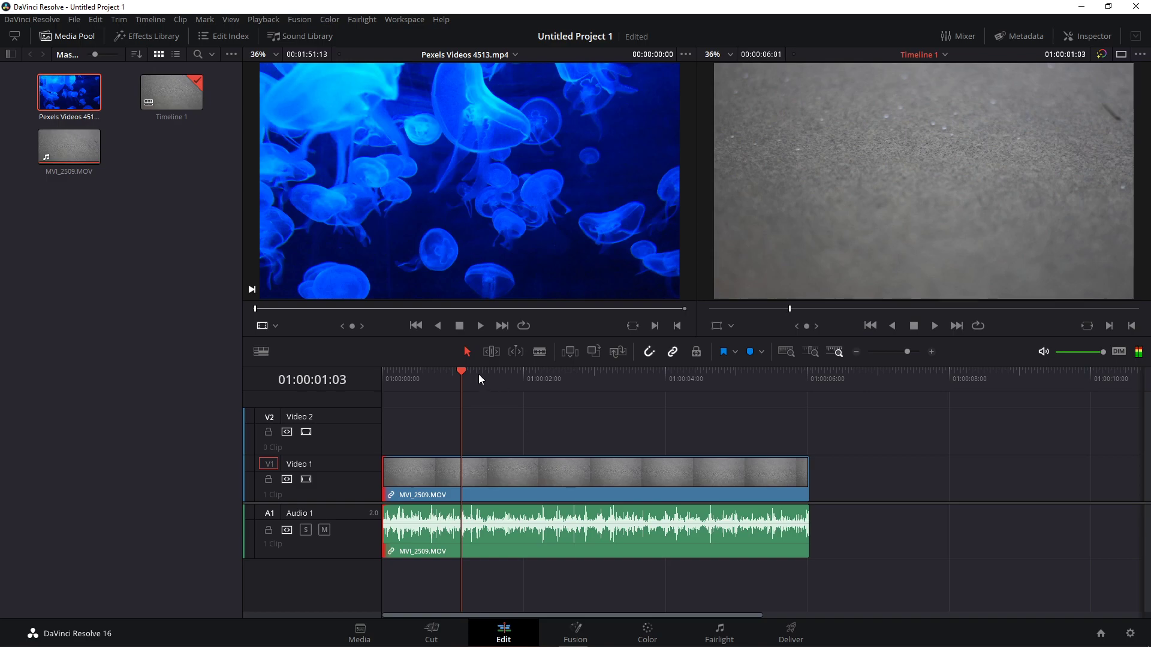
{"action": "left_click", "coordinate": [462, 478]}
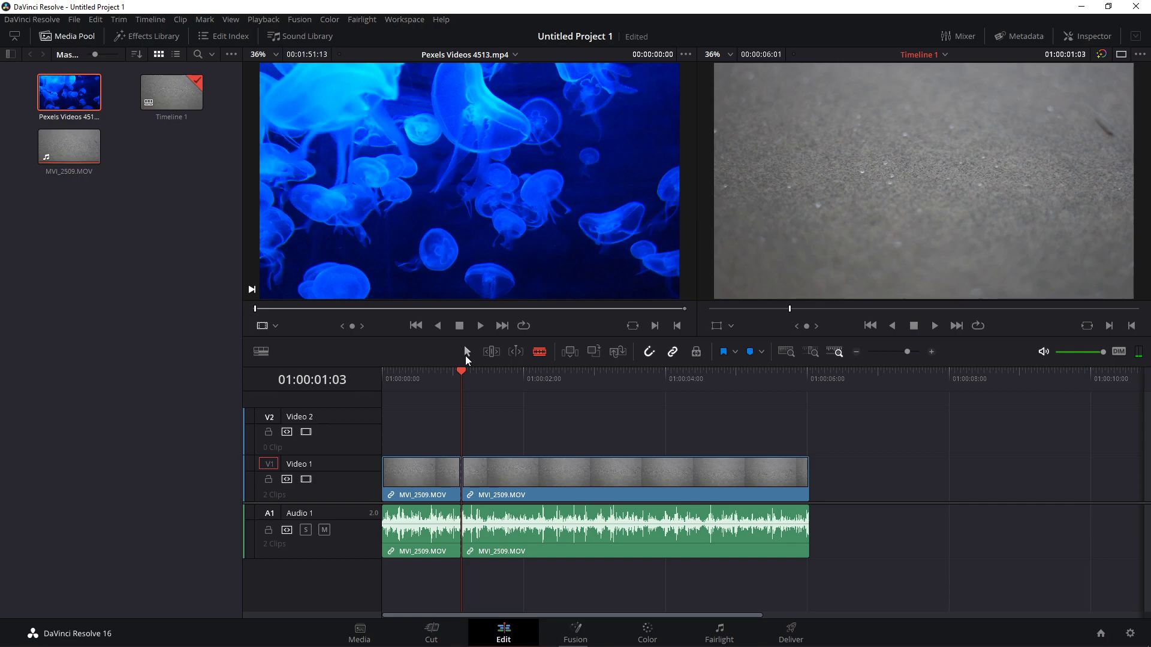
- Try deleting the first MVI_2509.MOV segment with a gap left behind, undo it, and ripple-delete the segment instead
{"action": "left_click", "coordinate": [426, 487]}
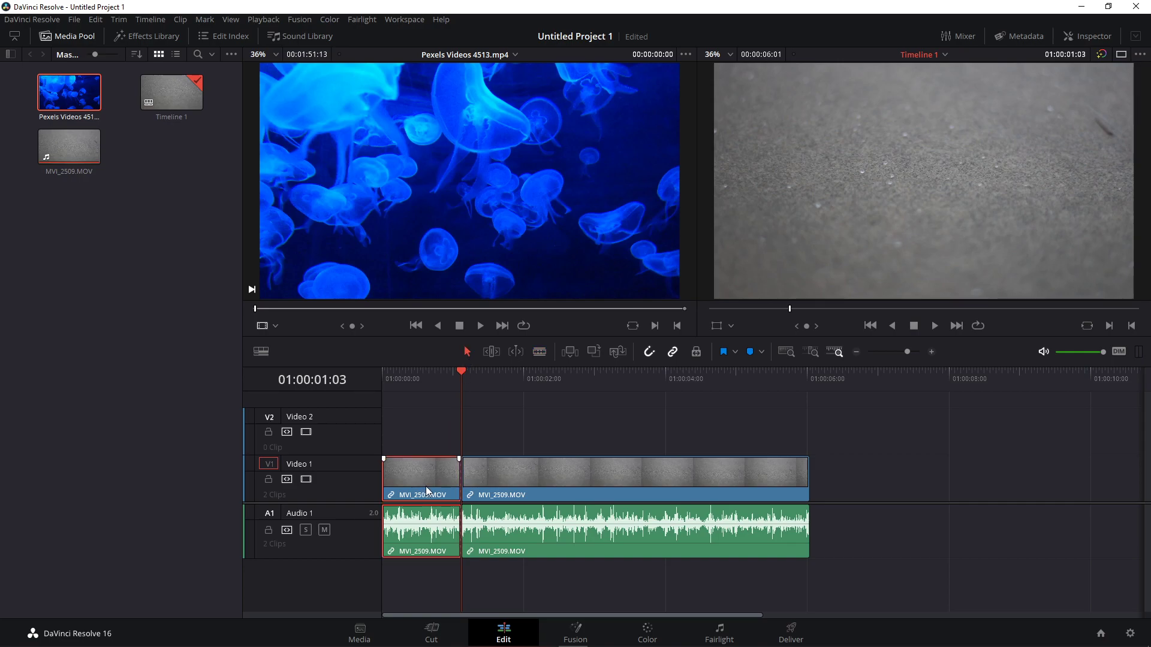
{"action": "key", "text": "BackSpace"}
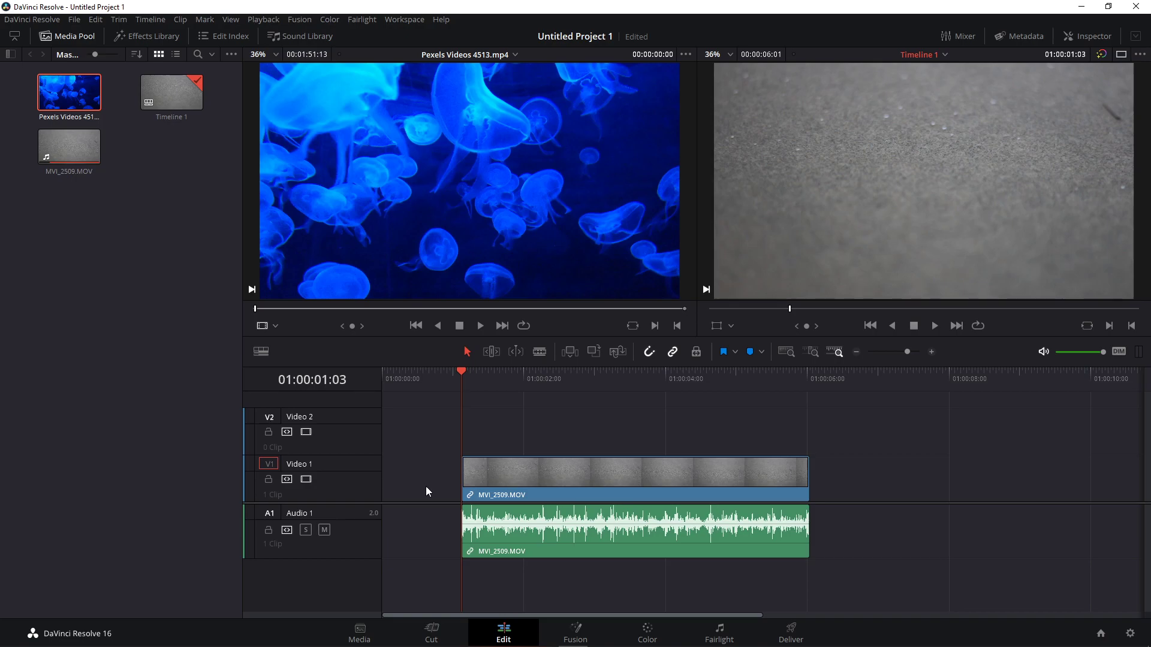
{"action": "key", "text": "ctrl+z"}
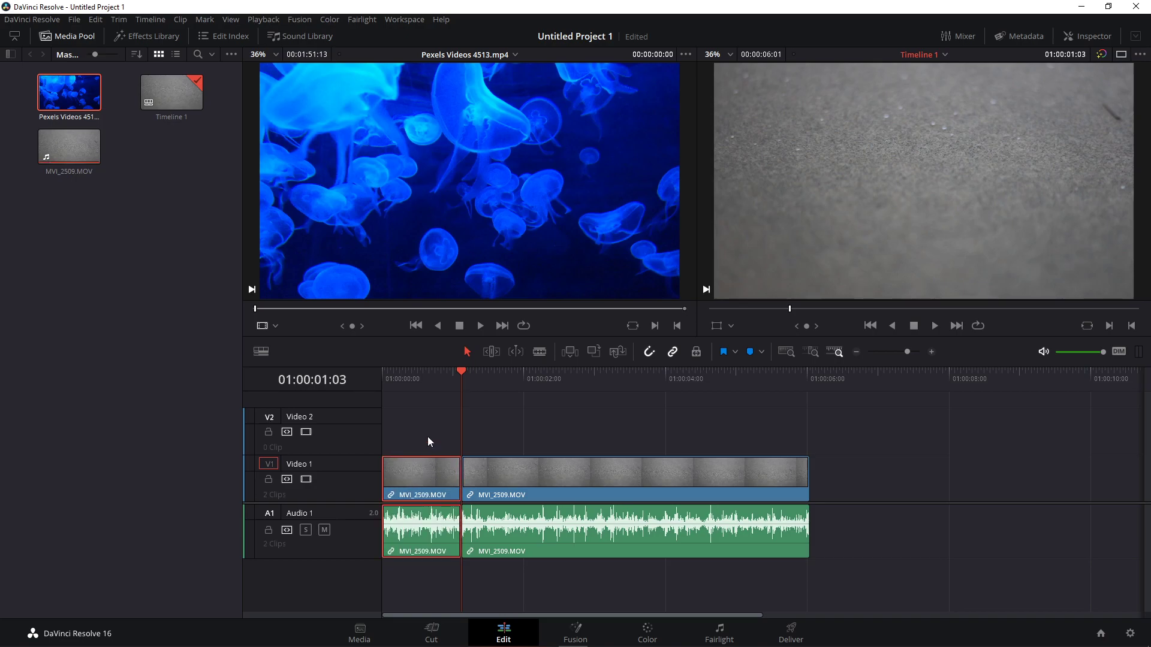
{"action": "key", "text": "Delete"}
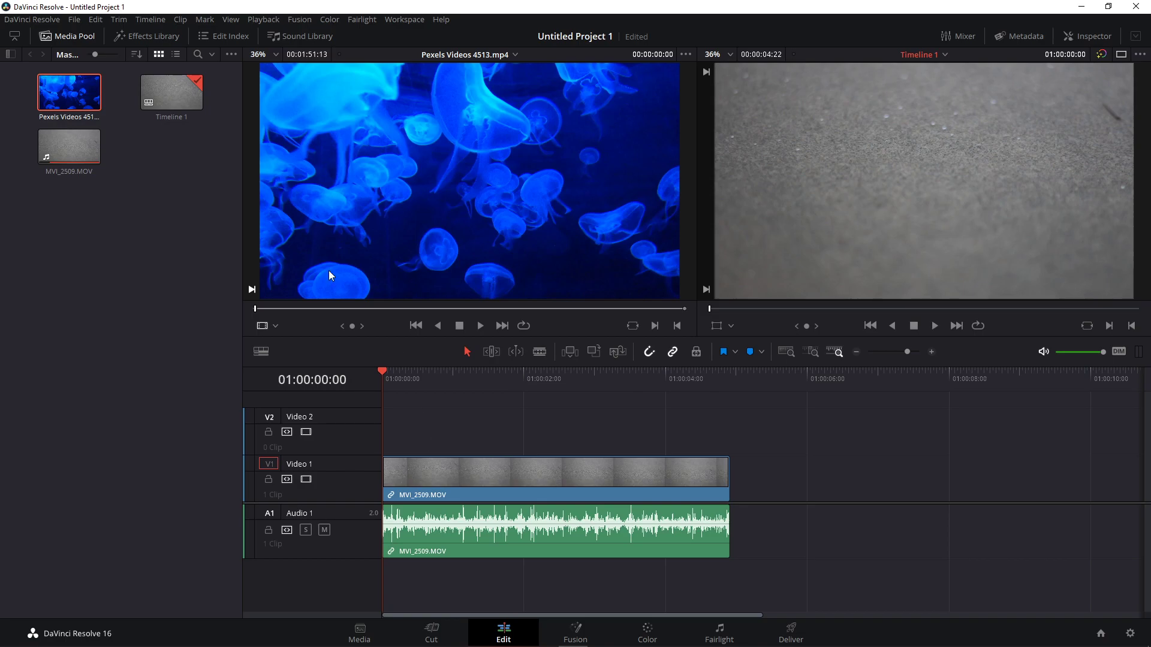
- Try placing Pexels Videos 4513.mp4 on Video 2 and moving it down over MVI_2509.MOV on Video 1, and undo it
{"action": "left_click_drag", "start_coordinate": [69, 91], "coordinate": [536, 433]}
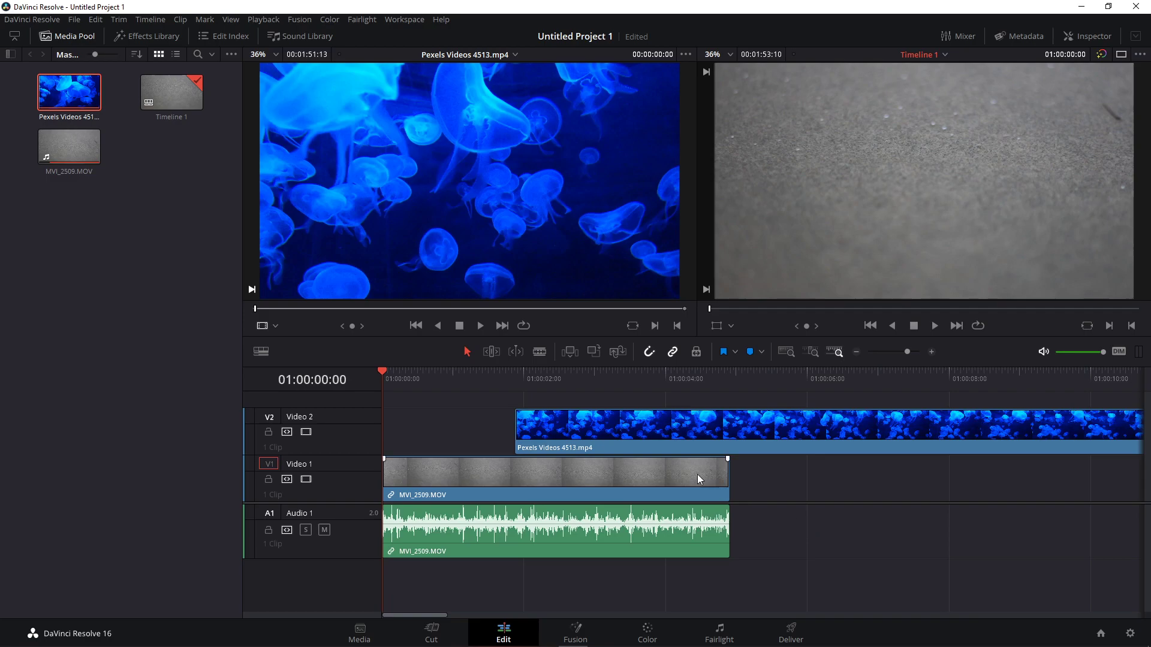
{"action": "left_click_drag", "start_coordinate": [603, 426], "coordinate": [600, 474]}
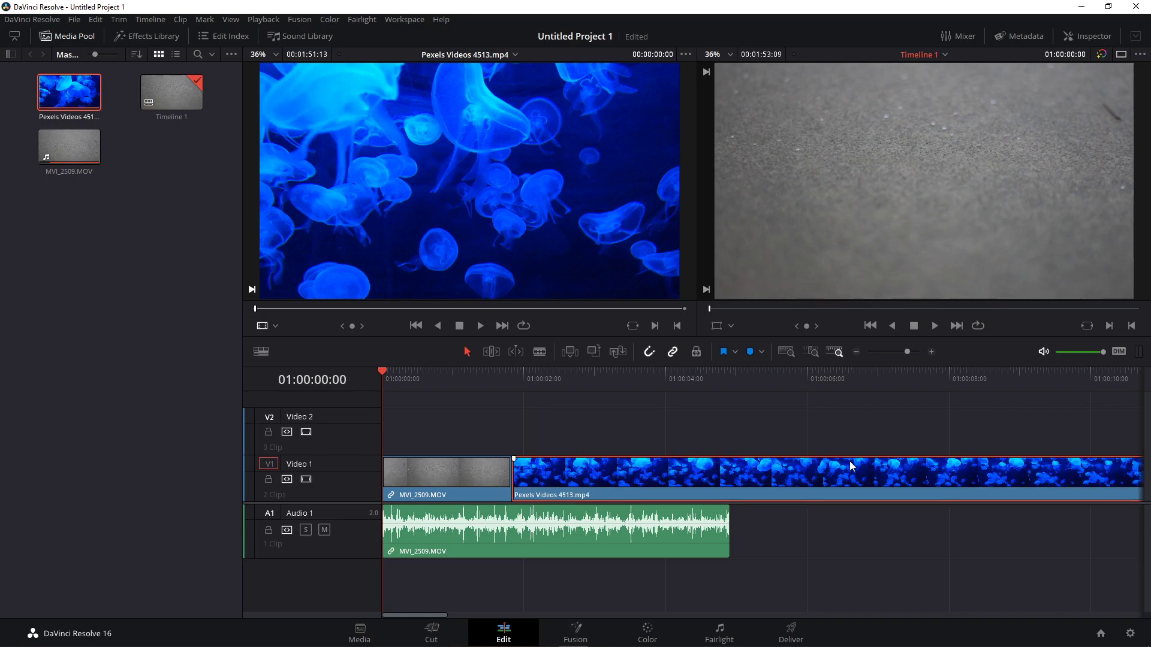
{"action": "key", "text": "ctrl+z"}
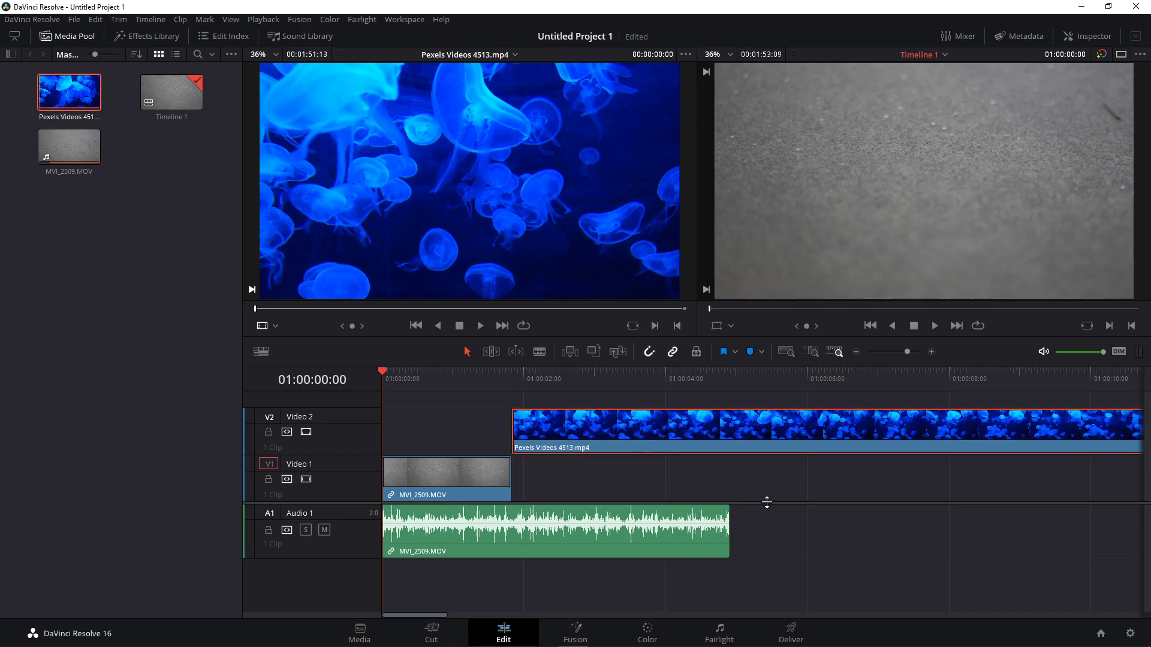
{"action": "key", "text": "ctrl+z"}
{"action": "key", "text": "ctrl+z"}
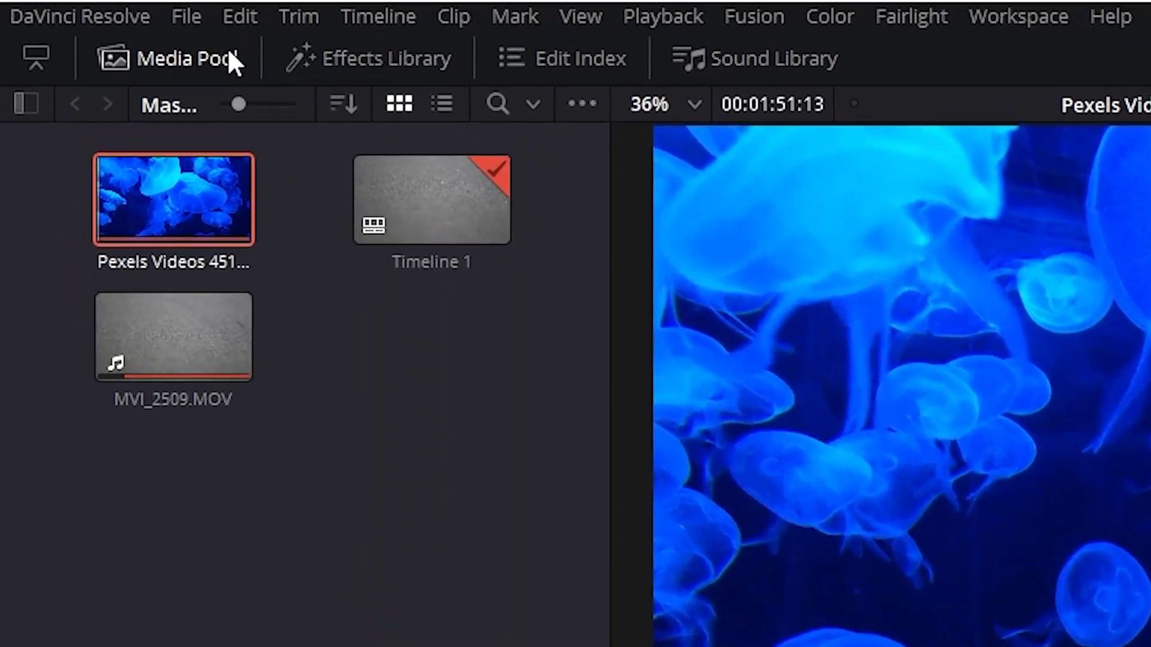
- Add a Text title from the Effects Library to Video 2 above the MVI_2509.MOV clip
{"action": "left_click", "coordinate": [386, 68]}
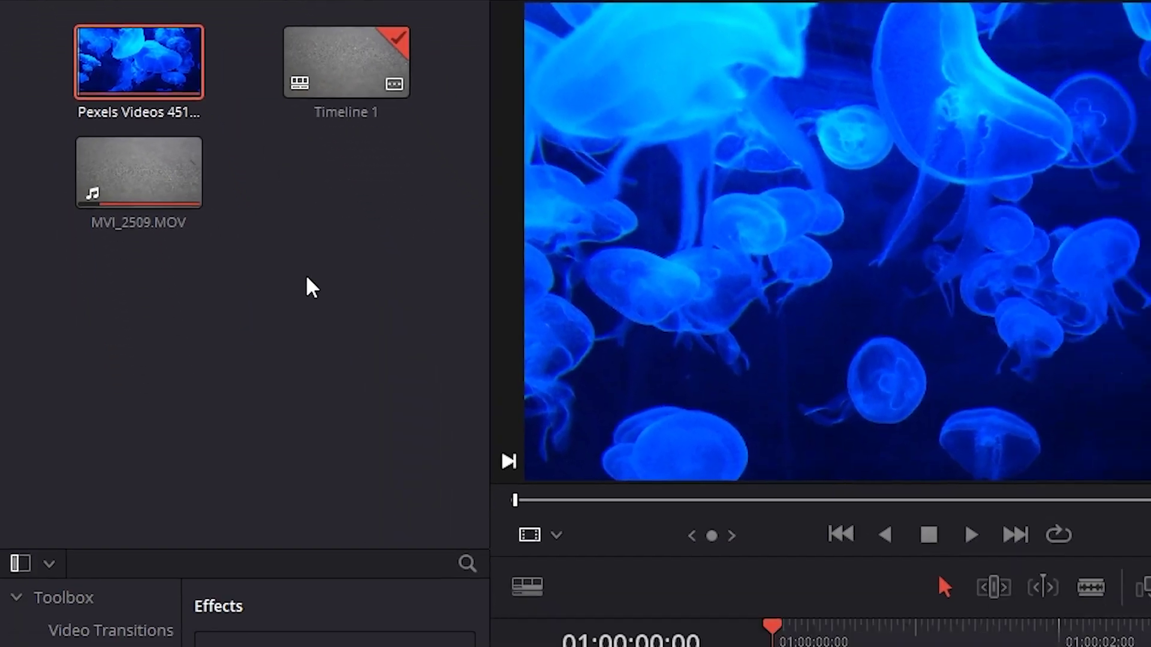
{"action": "left_click", "coordinate": [63, 314]}
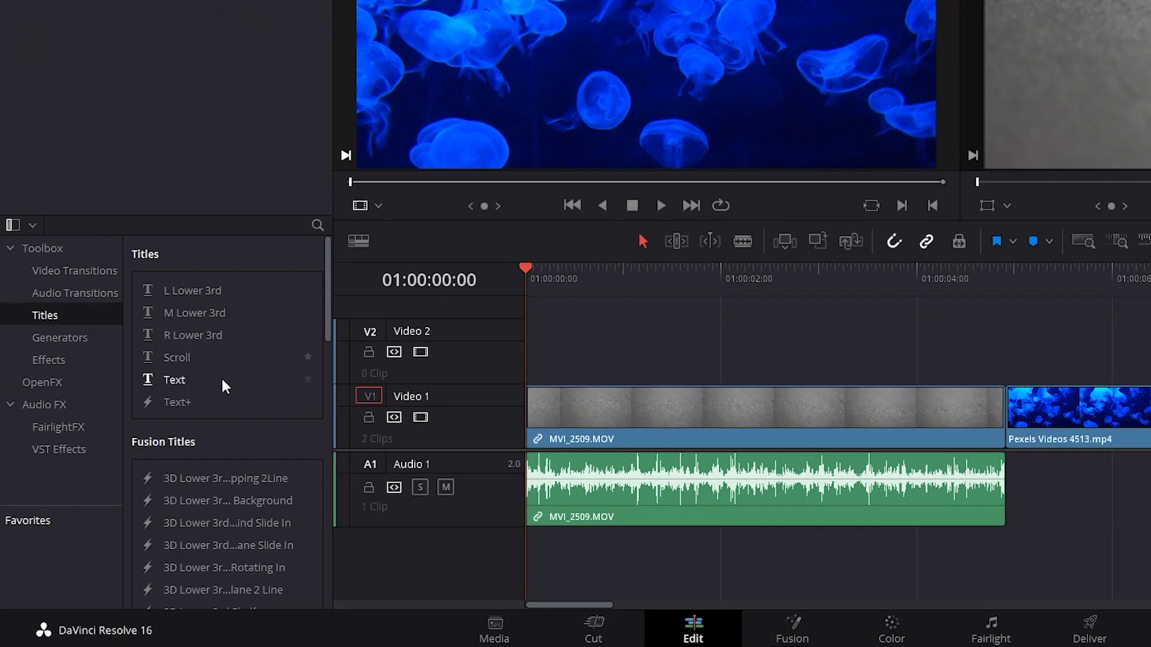
{"action": "scroll", "coordinate": [254, 441], "scroll_direction": "down", "scroll_amount": 12}
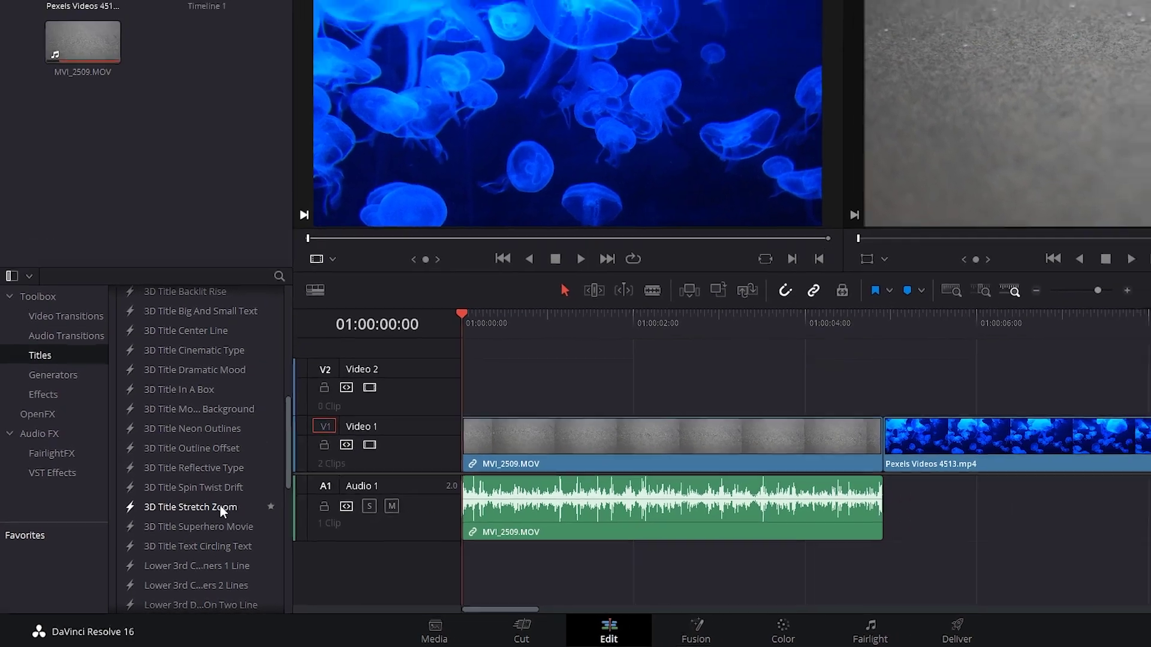
{"action": "scroll", "coordinate": [222, 511], "scroll_direction": "up", "scroll_amount": 12}
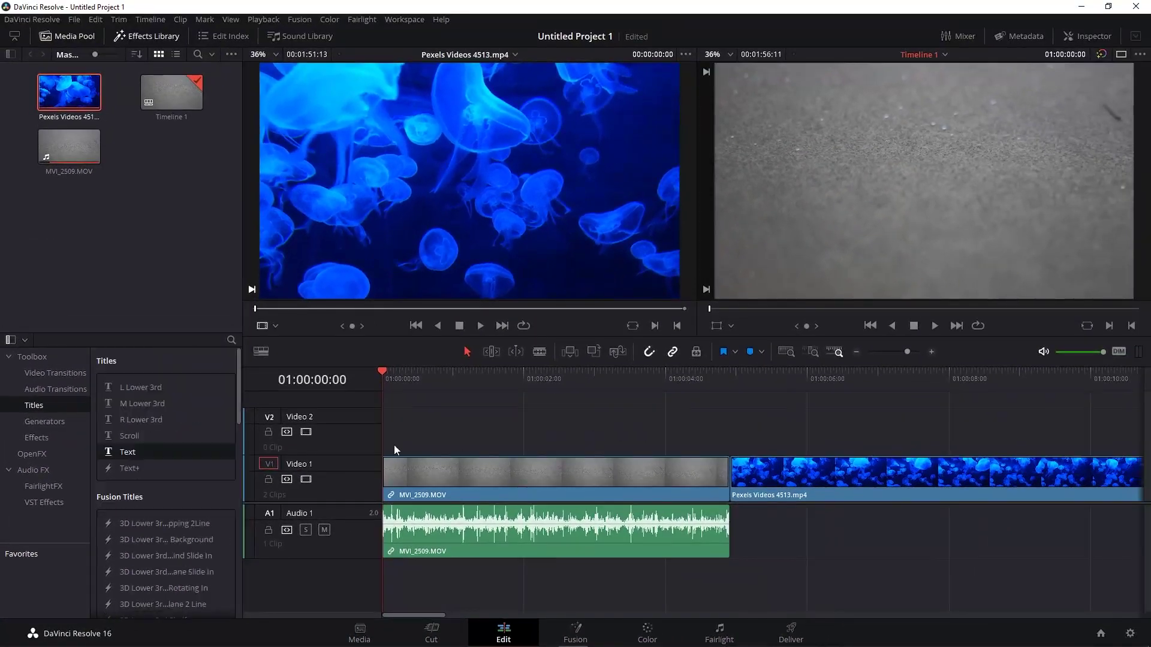
{"action": "left_click_drag", "start_coordinate": [167, 415], "coordinate": [496, 380]}
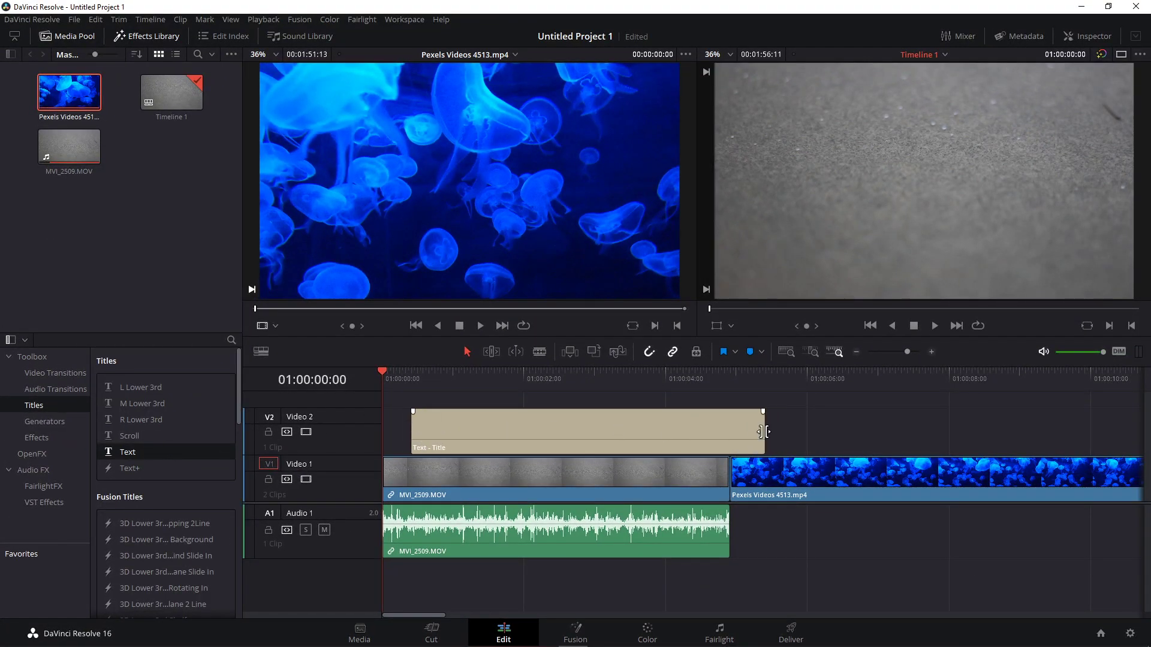
- Move the playhead to 01:00:00:22 within the title and open the title's text settings in the Inspector
{"action": "left_click", "coordinate": [443, 373]}
{"action": "left_click", "coordinate": [482, 421]}
{"action": "double_click", "coordinate": [529, 420]}
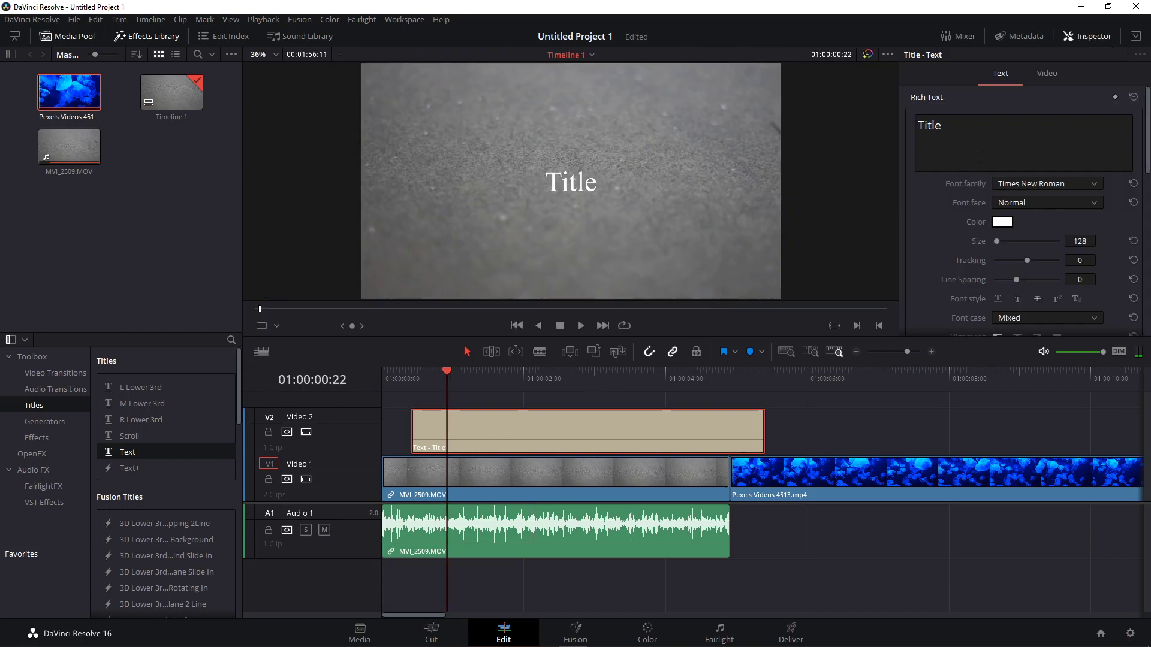
- Change the title text to "The Beach" and set its colour to lime green
{"action": "triple_click", "coordinate": [952, 142]}
{"action": "type", "text": "The Beach"}
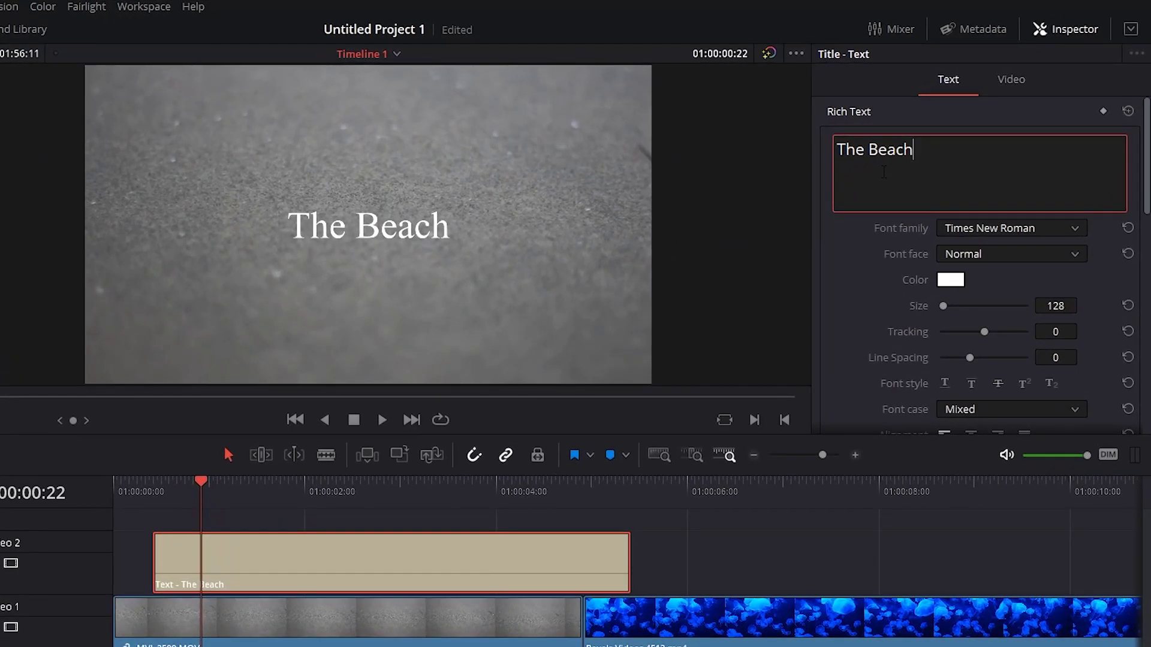
{"action": "left_click", "coordinate": [950, 280]}
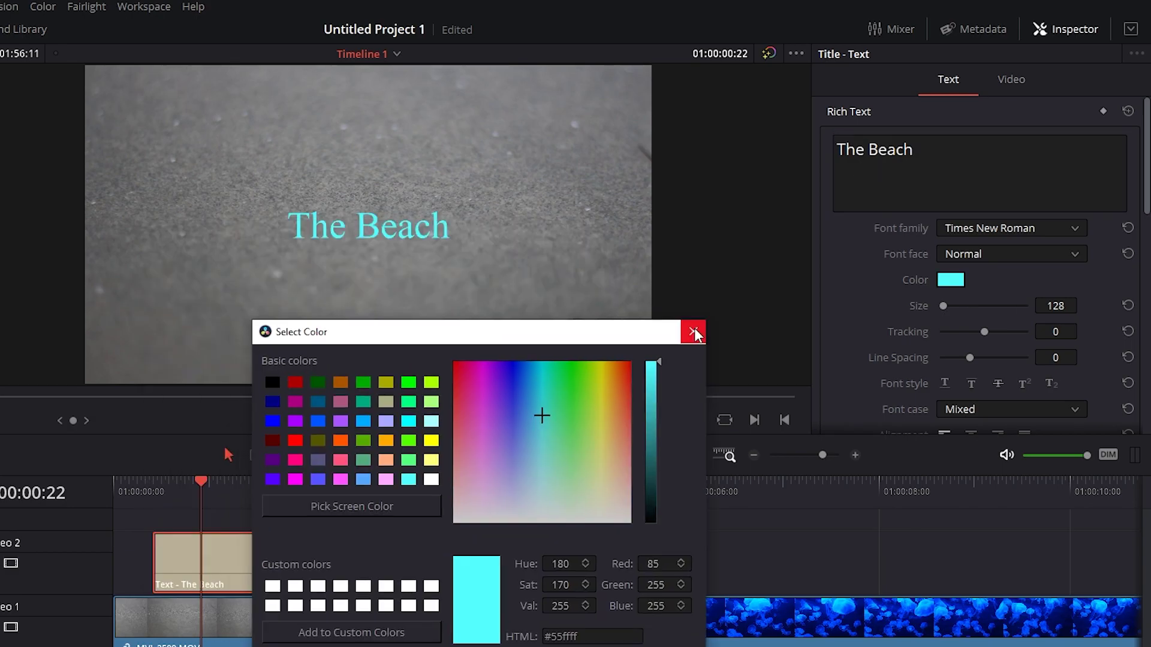
{"action": "left_click", "coordinate": [329, 285]}
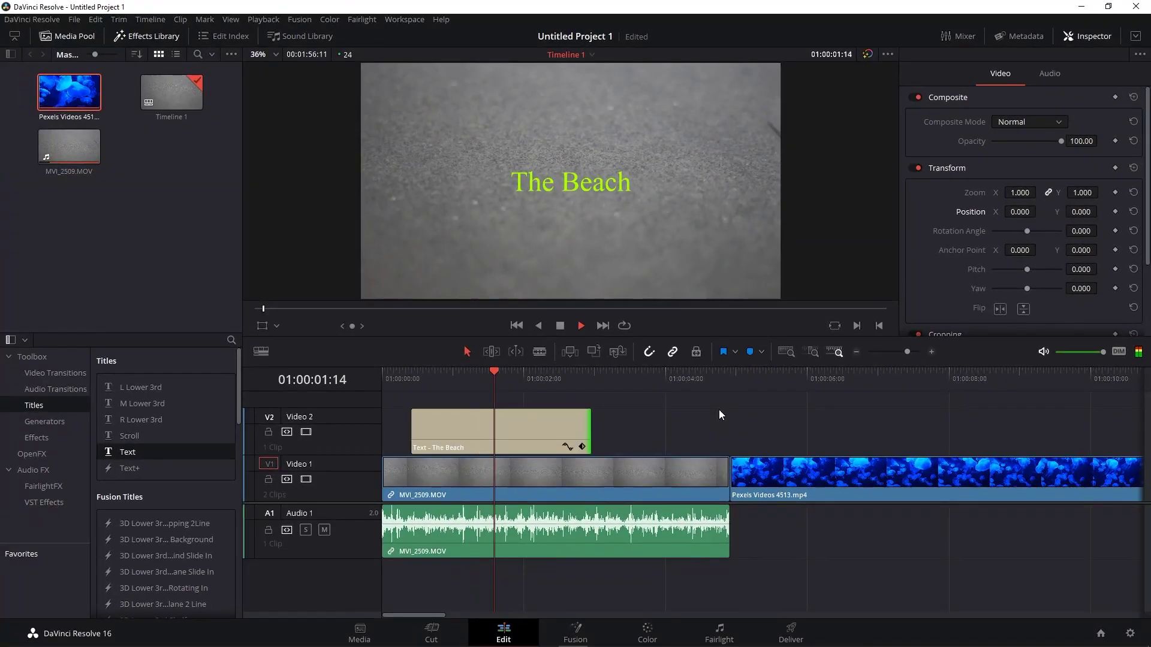
- Delete the "The Beach" title and place the 3D Title Cinematic Type on Video 2 near the timeline start
{"action": "left_click", "coordinate": [508, 419]}
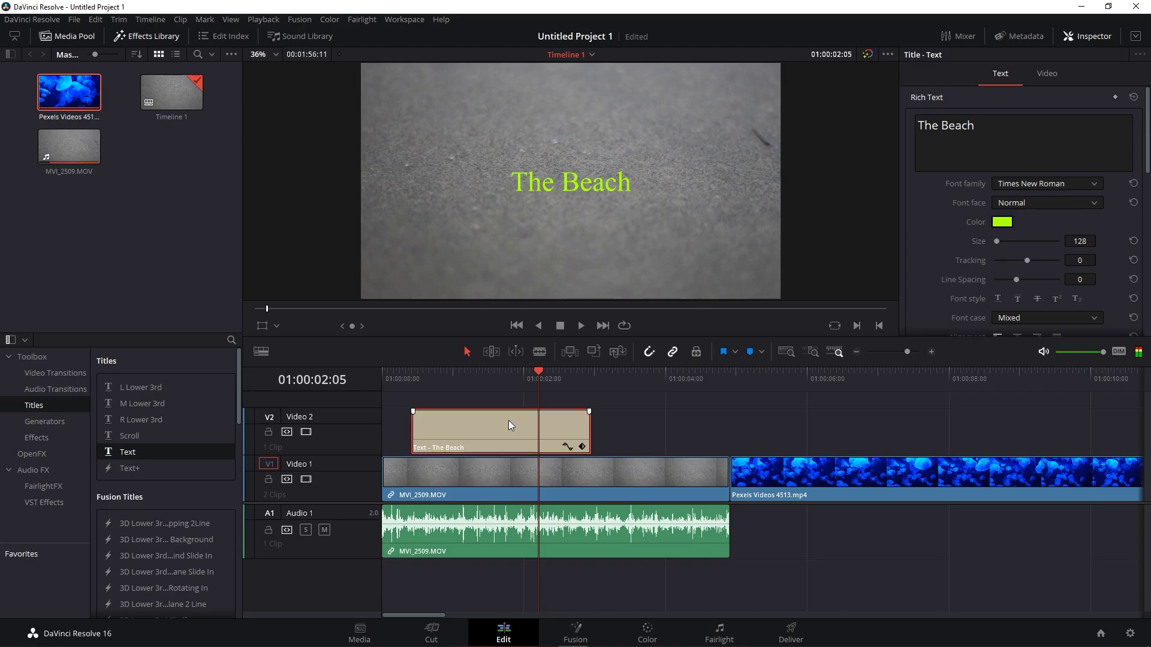
{"action": "key", "text": "Delete"}
{"action": "scroll", "coordinate": [178, 522], "scroll_direction": "down", "scroll_amount": 4}
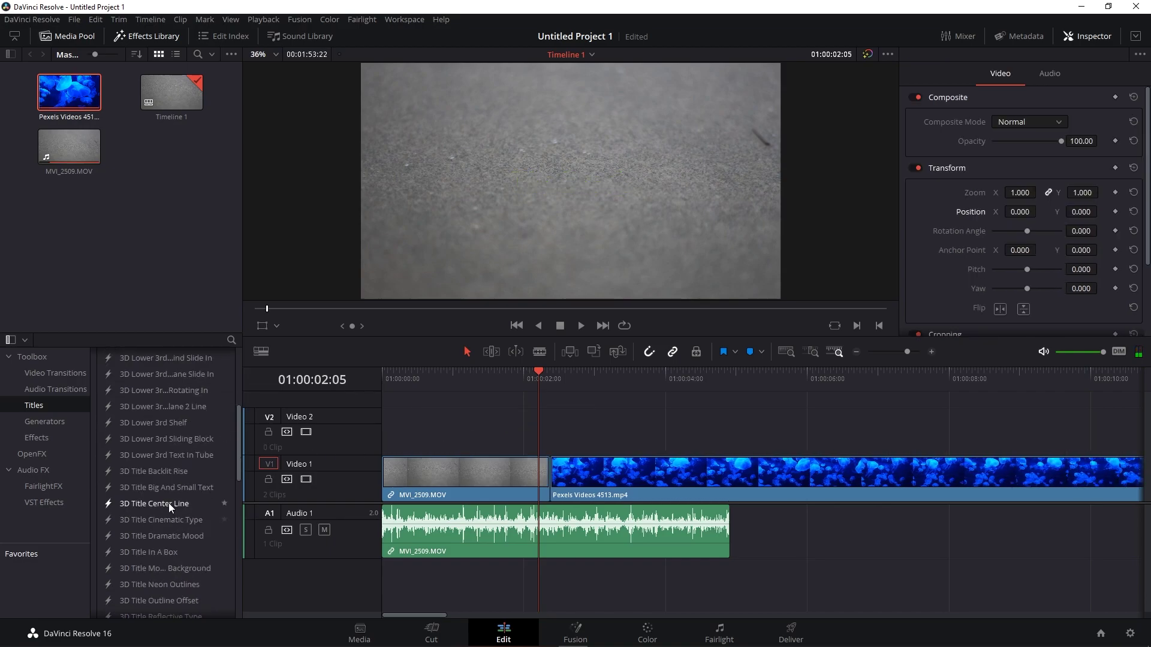
{"action": "left_click_drag", "start_coordinate": [157, 523], "coordinate": [401, 443]}
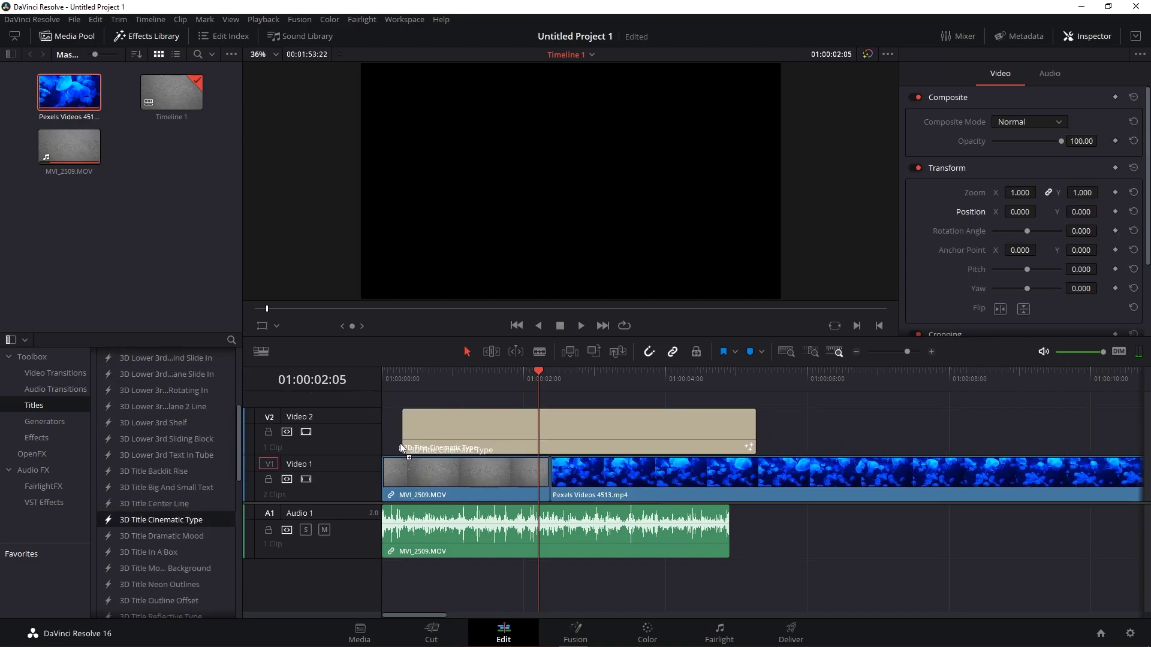
- Shorten the 3D Title Cinematic Type clip from its end and play the timeline from the start
{"action": "left_click", "coordinate": [747, 424]}
{"action": "left_click_drag", "start_coordinate": [754, 427], "coordinate": [464, 423]}
{"action": "left_click", "coordinate": [440, 374]}
{"action": "key", "text": "Home"}
{"action": "key", "text": "space"}
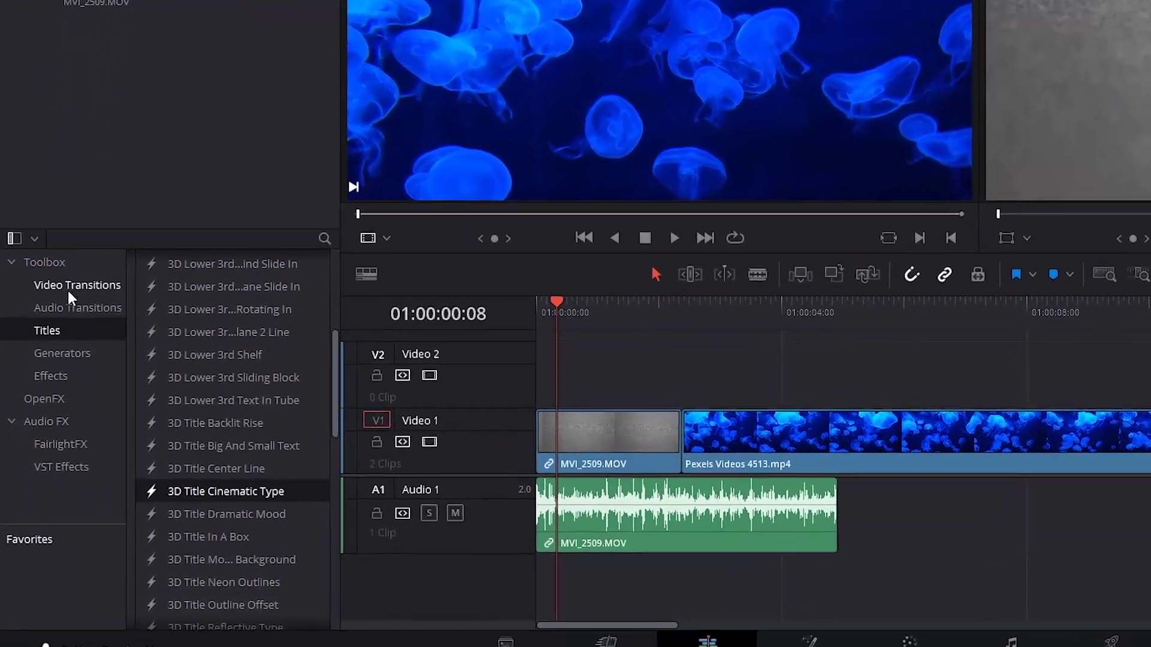
- Try a Push video transition at the start of Pexels Videos 4513.mp4, preview it, and undo it
{"action": "left_click", "coordinate": [65, 335]}
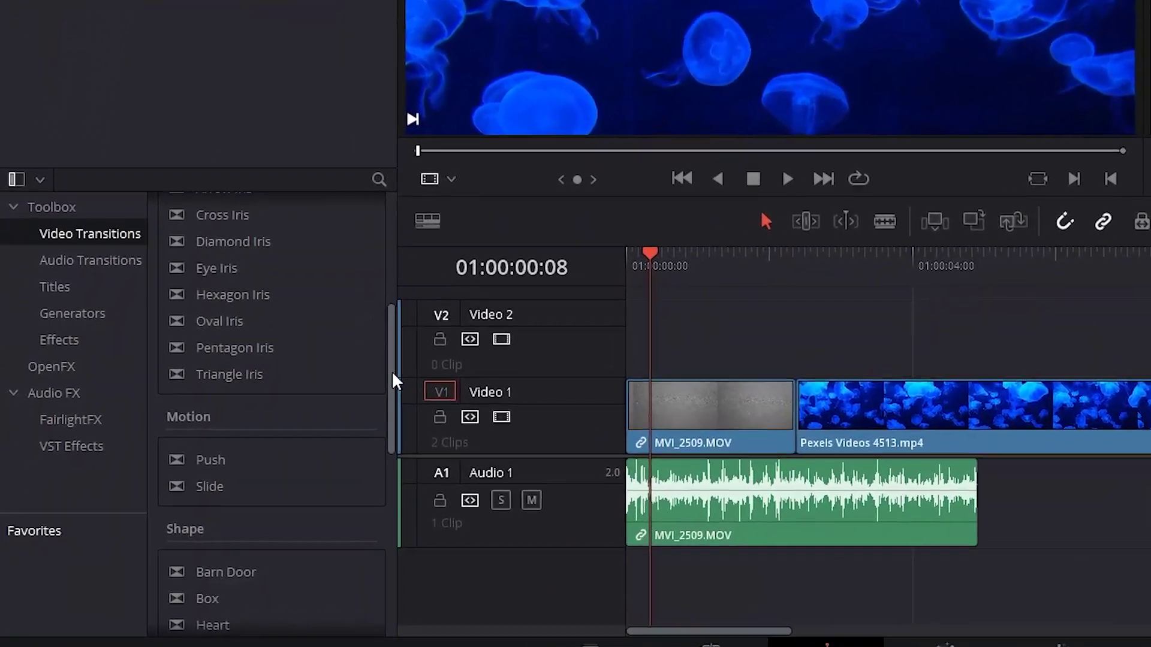
{"action": "left_click_drag", "start_coordinate": [154, 586], "coordinate": [570, 464]}
{"action": "mouse_move", "coordinate": [1013, 364]}
{"action": "left_mouse_down"}
{"action": "mouse_move", "coordinate": [904, 365]}
{"action": "mouse_move", "coordinate": [1013, 363]}
{"action": "left_mouse_up"}
{"action": "key", "text": "space"}
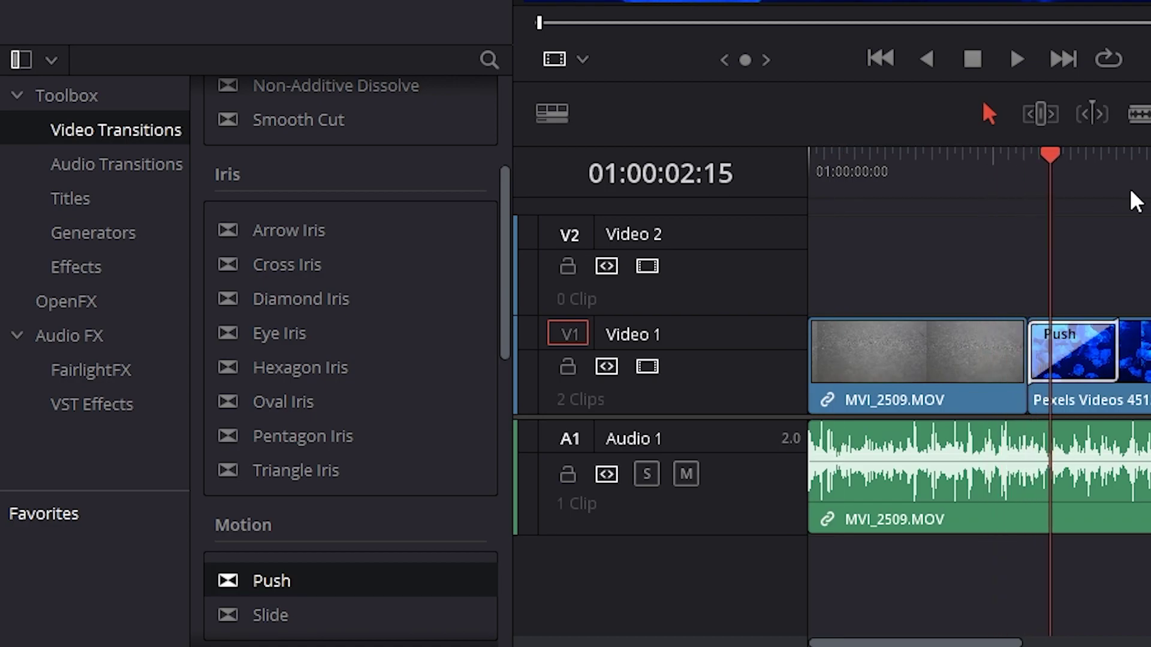
{"action": "key", "text": "space"}
{"action": "key", "text": "ctrl+z"}
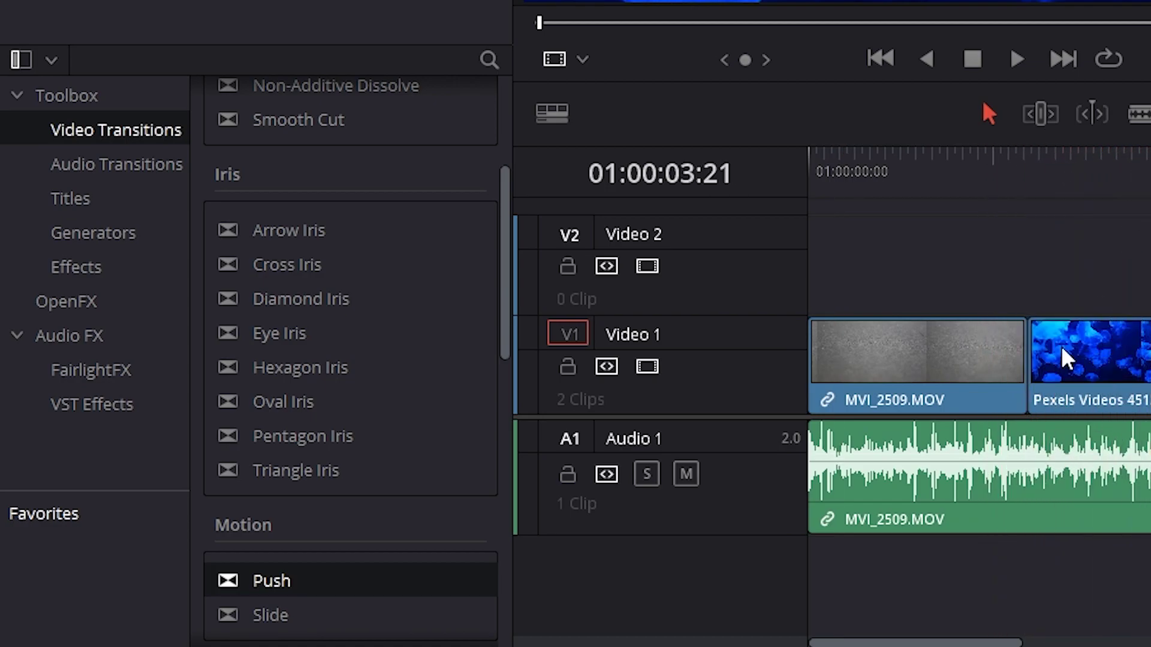
- Try a Cross Dissolve at the start of Pexels Videos 4513.mp4, preview it, and delete it
{"action": "scroll", "coordinate": [360, 311], "scroll_direction": "up", "scroll_amount": 5}
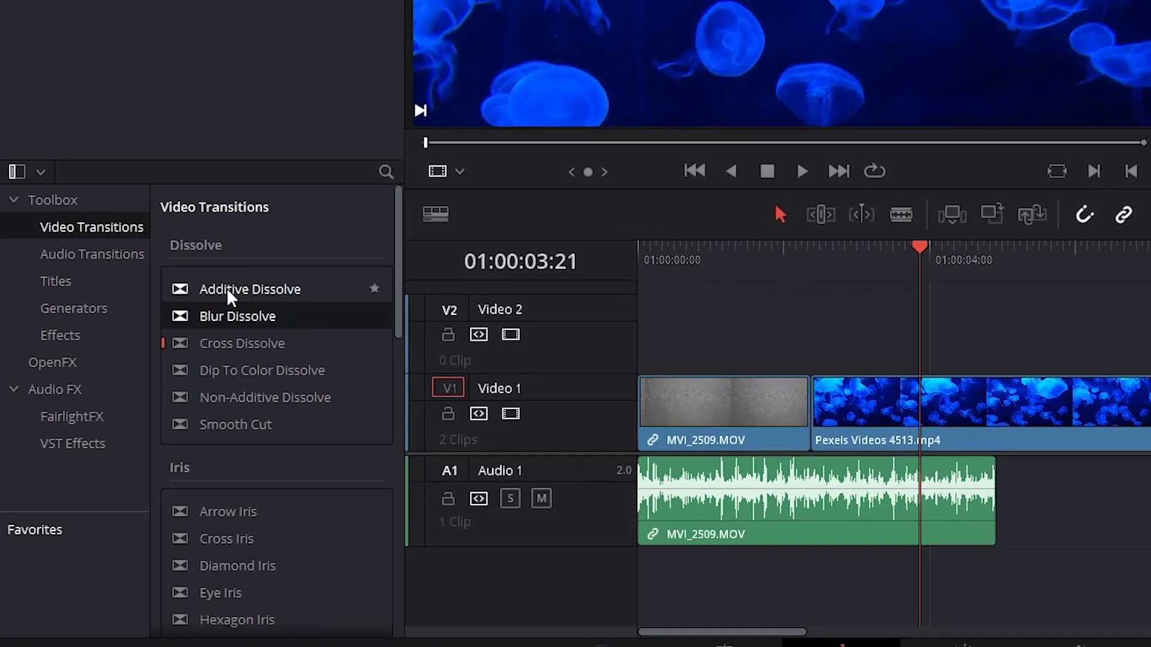
{"action": "left_click_drag", "start_coordinate": [306, 277], "coordinate": [1027, 354]}
{"action": "left_click_drag", "start_coordinate": [545, 470], "coordinate": [545, 471]}
{"action": "left_click", "coordinate": [528, 358]}
{"action": "key", "text": "space"}
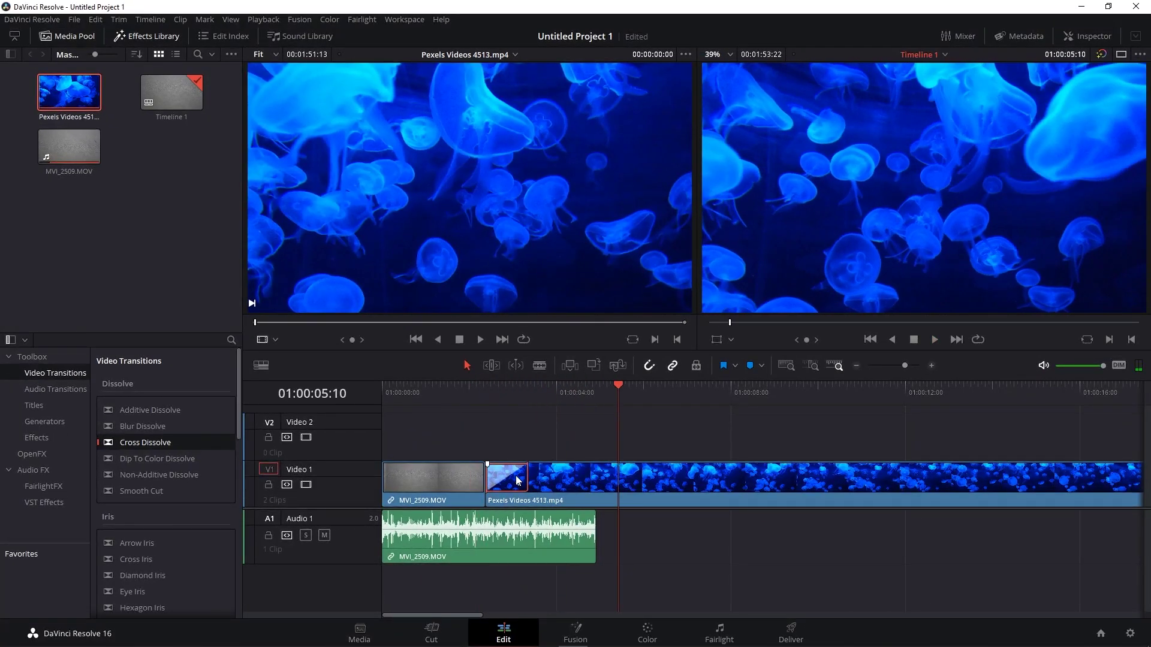
{"action": "key", "text": "Delete"}
- Add a Cross Dissolve to the start of MVI_2509.MOV on Video 1 and play the timeline
{"action": "left_click_drag", "start_coordinate": [390, 467], "coordinate": [391, 467]}
{"action": "left_click", "coordinate": [451, 387]}
{"action": "left_click", "coordinate": [935, 339]}
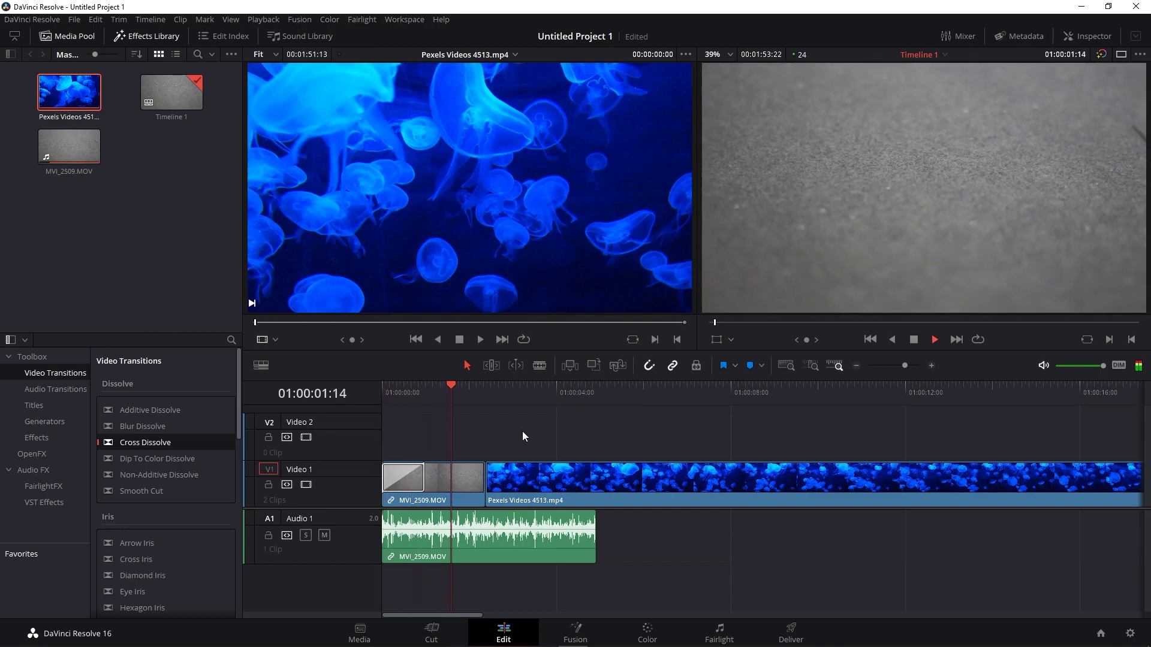
- Add a Blur Dissolve at the start of Pexels Videos 4513.mp4 and preview the transition
{"action": "left_click_drag", "start_coordinate": [144, 427], "coordinate": [487, 477]}
{"action": "left_click_drag", "start_coordinate": [471, 389], "coordinate": [480, 388]}
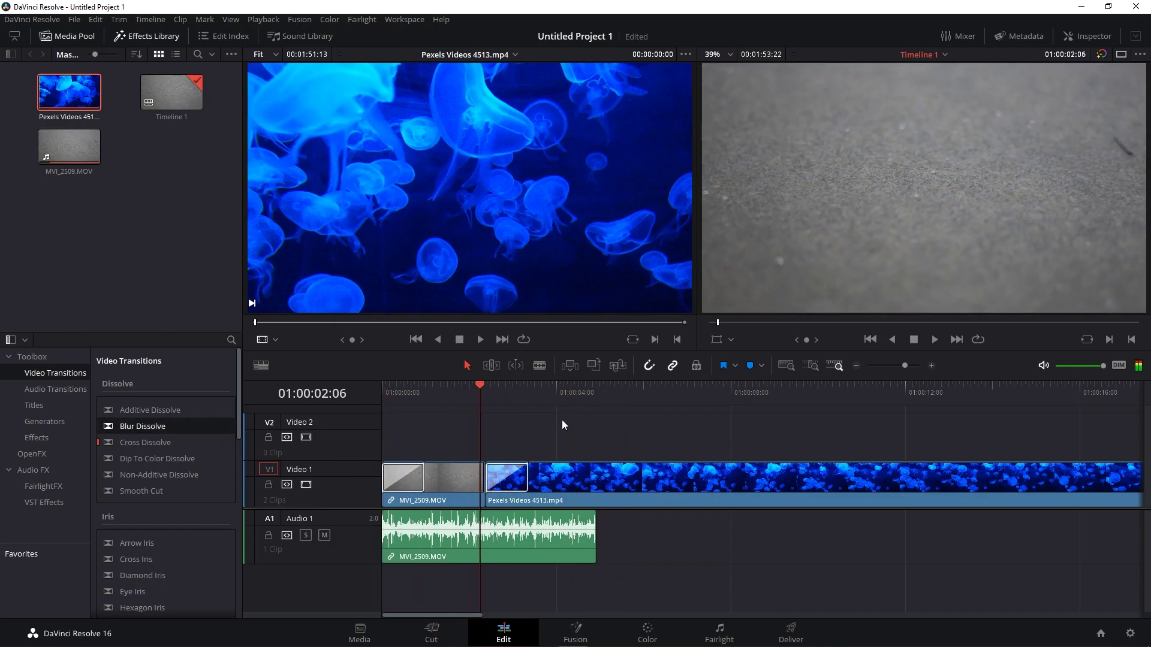
{"action": "key", "text": "space"}
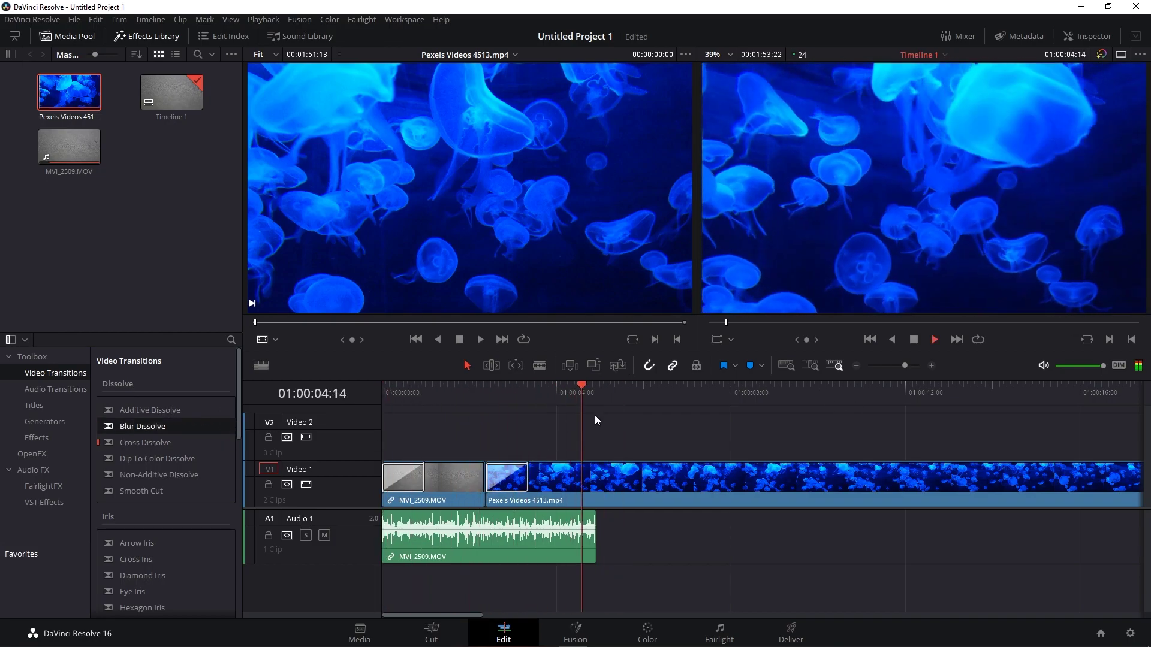
{"action": "key", "text": "space"}
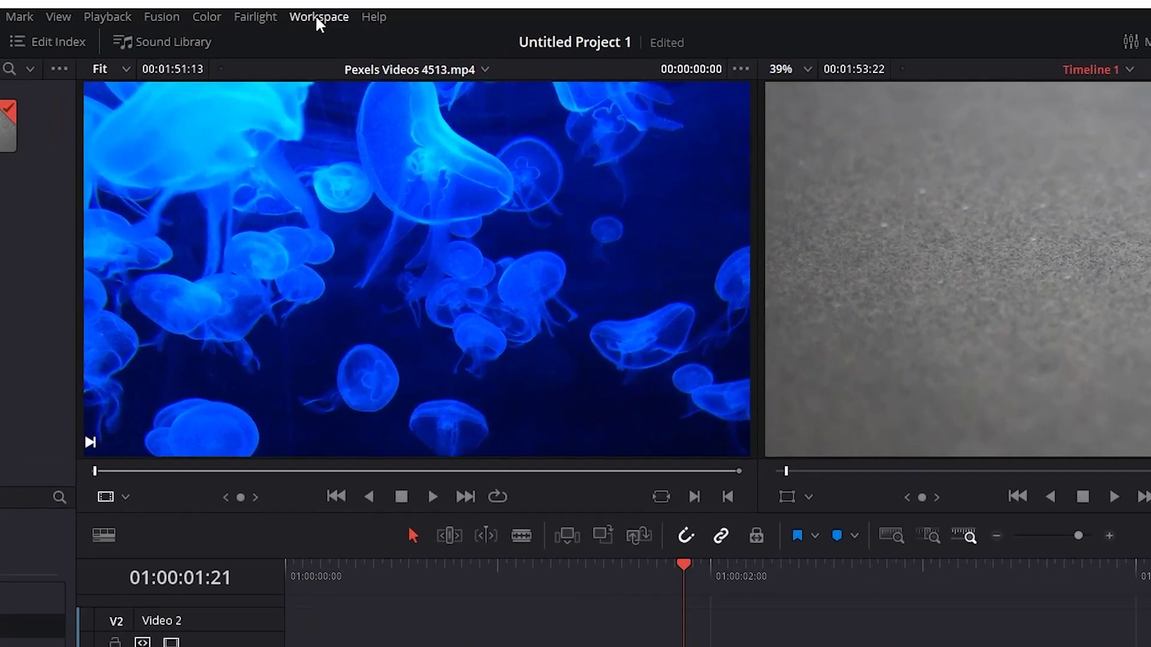
- Show the Mixer panel in the workspace
{"action": "left_click", "coordinate": [404, 20]}
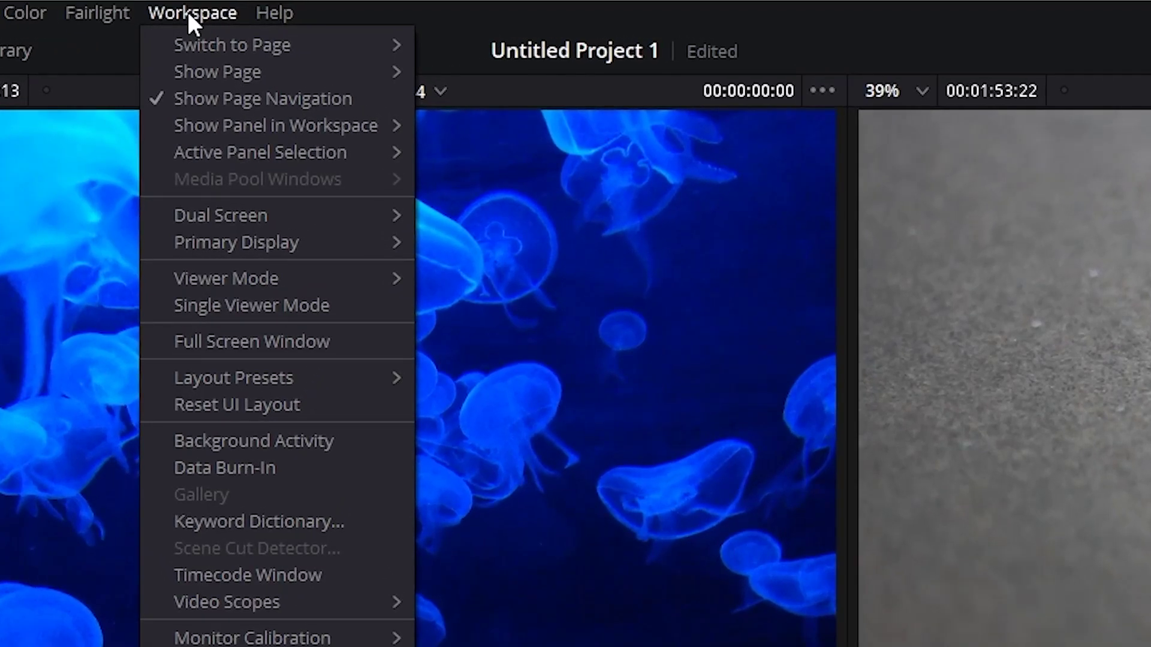
{"action": "mouse_move", "coordinate": [261, 125]}
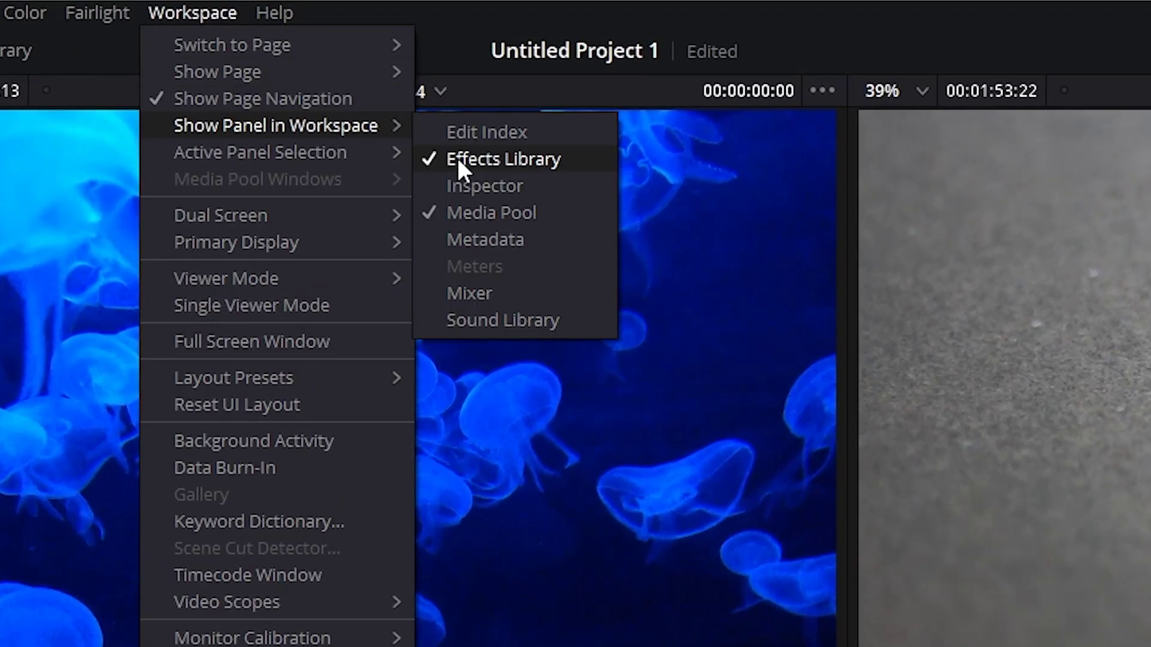
{"action": "left_click", "coordinate": [489, 291]}
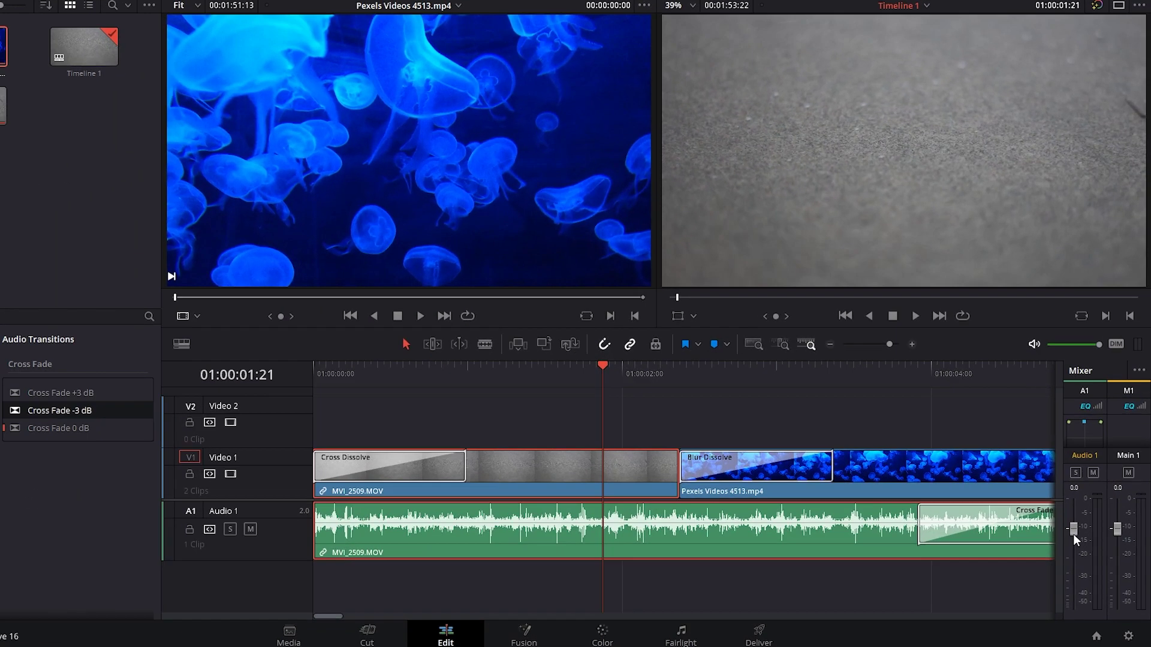
- Try the mixer levels during playback: Audio 1 at -19 dB, and Audio 1 and Main 1 at +10 dB
{"action": "left_click_drag", "start_coordinate": [1073, 534], "coordinate": [1083, 572]}
{"action": "key", "text": "space"}
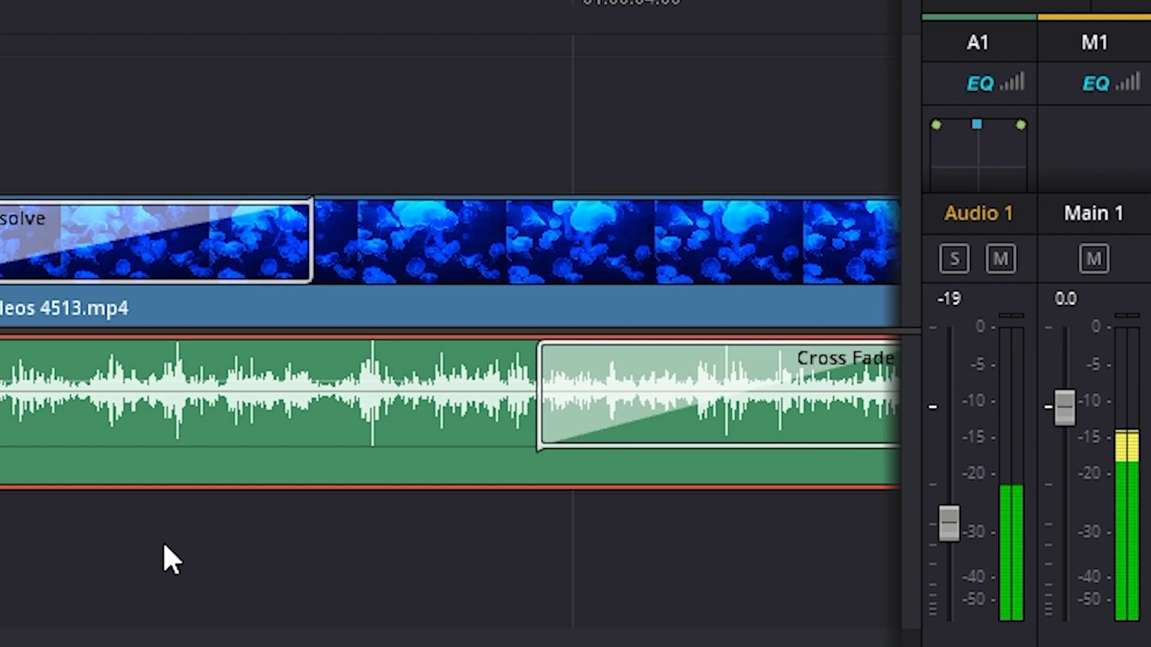
{"action": "left_click_drag", "start_coordinate": [949, 519], "coordinate": [917, 283]}
{"action": "left_click_drag", "start_coordinate": [1057, 399], "coordinate": [1058, 277]}
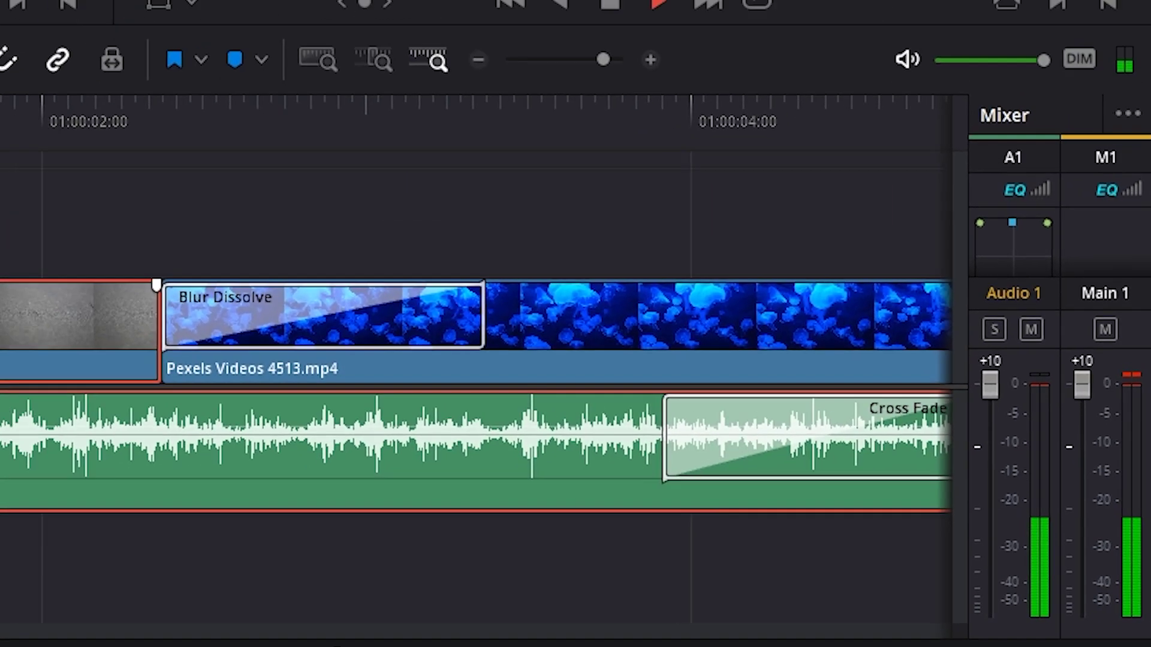
- Lower the Audio 1 fader to about -0.1 dB, bring Main 1 down too, and return the stopped playhead to the timeline start
{"action": "left_click_drag", "start_coordinate": [1080, 508], "coordinate": [1120, 534]}
{"action": "left_click_drag", "start_coordinate": [1080, 526], "coordinate": [1080, 535]}
{"action": "key", "text": "space"}
{"action": "key", "text": "Home"}
- Raise the MVI_2509.MOV audio clip's volume line to about 1.17 dB and bring it back down slightly
{"action": "left_click", "coordinate": [549, 529]}
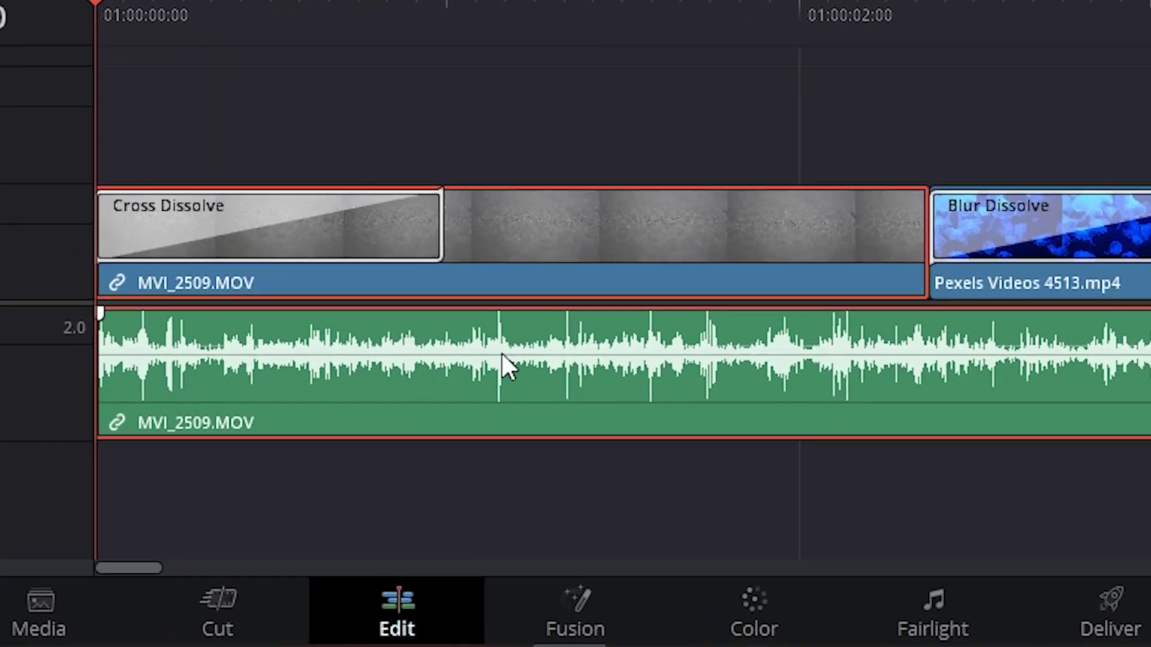
{"action": "mouse_move", "coordinate": [501, 356]}
{"action": "left_mouse_down"}
{"action": "mouse_move", "coordinate": [505, 338]}
{"action": "mouse_move", "coordinate": [506, 349]}
{"action": "left_mouse_up"}
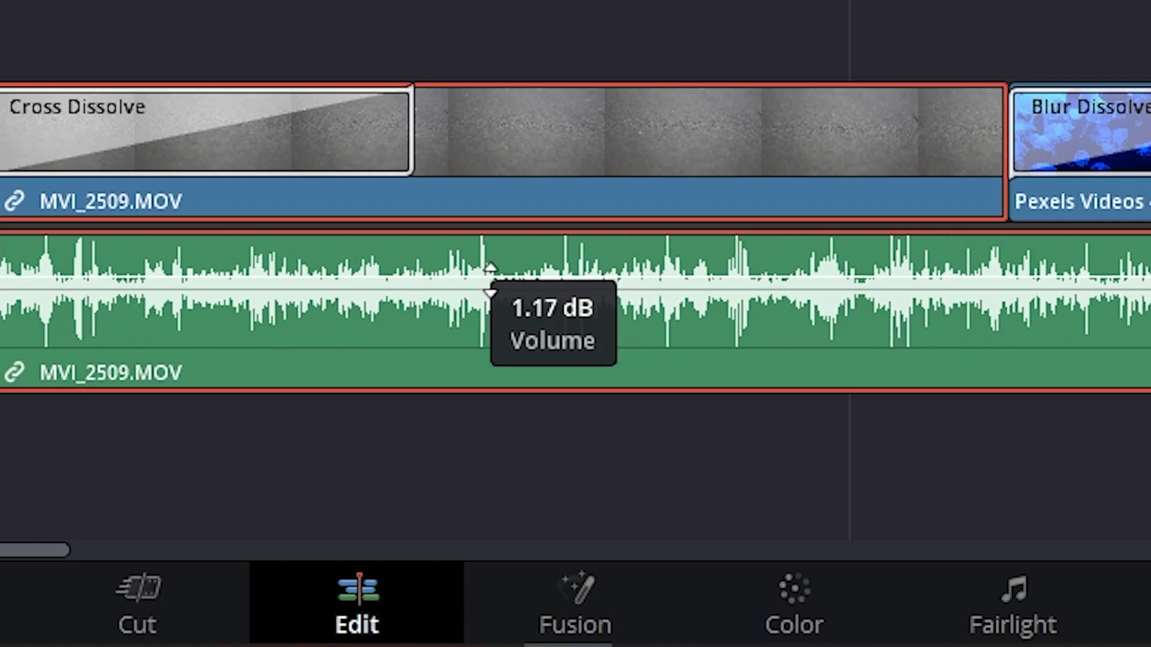
{"action": "mouse_move", "coordinate": [490, 280]}
{"action": "left_mouse_down"}
{"action": "mouse_move", "coordinate": [492, 299]}
{"action": "mouse_move", "coordinate": [496, 288]}
{"action": "left_mouse_up"}
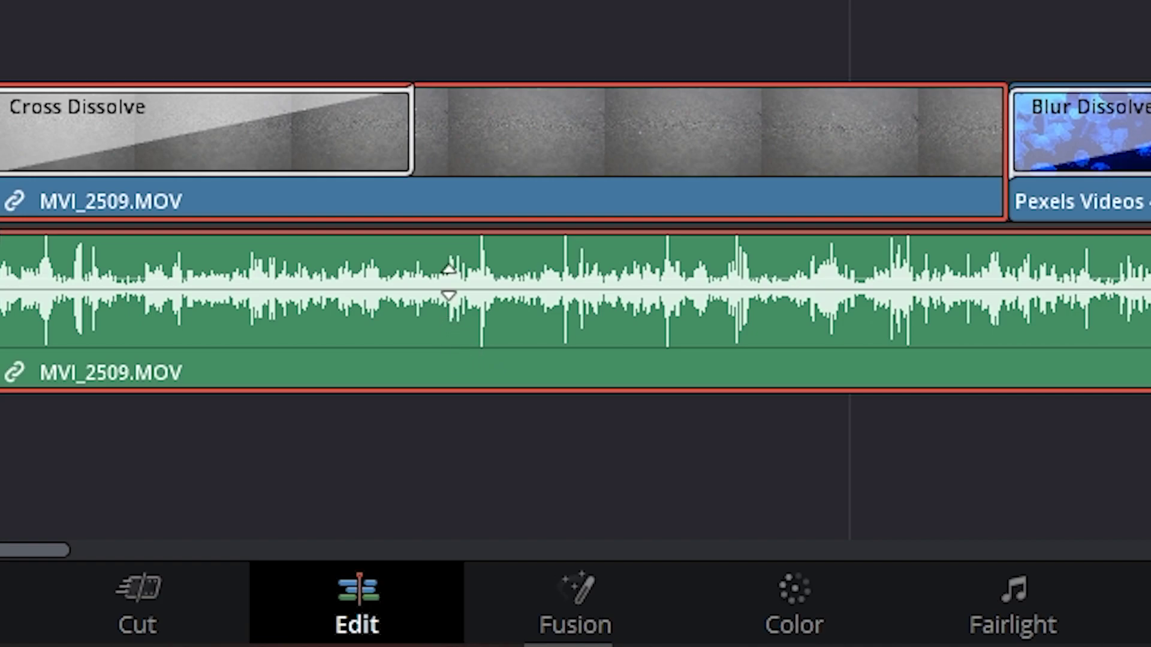
- Add two volume keyframes to the MVI_2509.MOV audio and lower the second one to fade the sound down
{"action": "left_click", "coordinate": [450, 279], "text": "alt"}
{"action": "left_click", "coordinate": [608, 280], "text": "alt"}
{"action": "left_click_drag", "start_coordinate": [606, 279], "coordinate": [580, 316]}
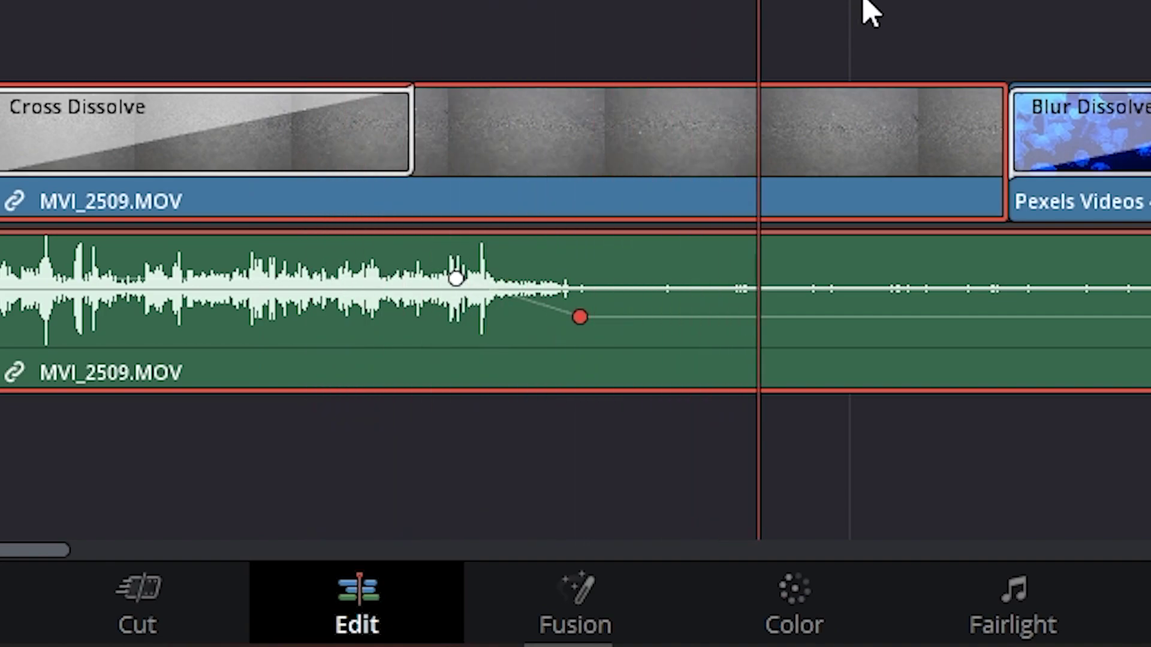
- Add two more volume keyframes to the MVI_2509.MOV audio, raise the last one to fade back in, and play the result
{"action": "left_click_drag", "start_coordinate": [1013, 0], "coordinate": [903, 0]}
{"action": "left_click", "coordinate": [899, 317], "text": "alt"}
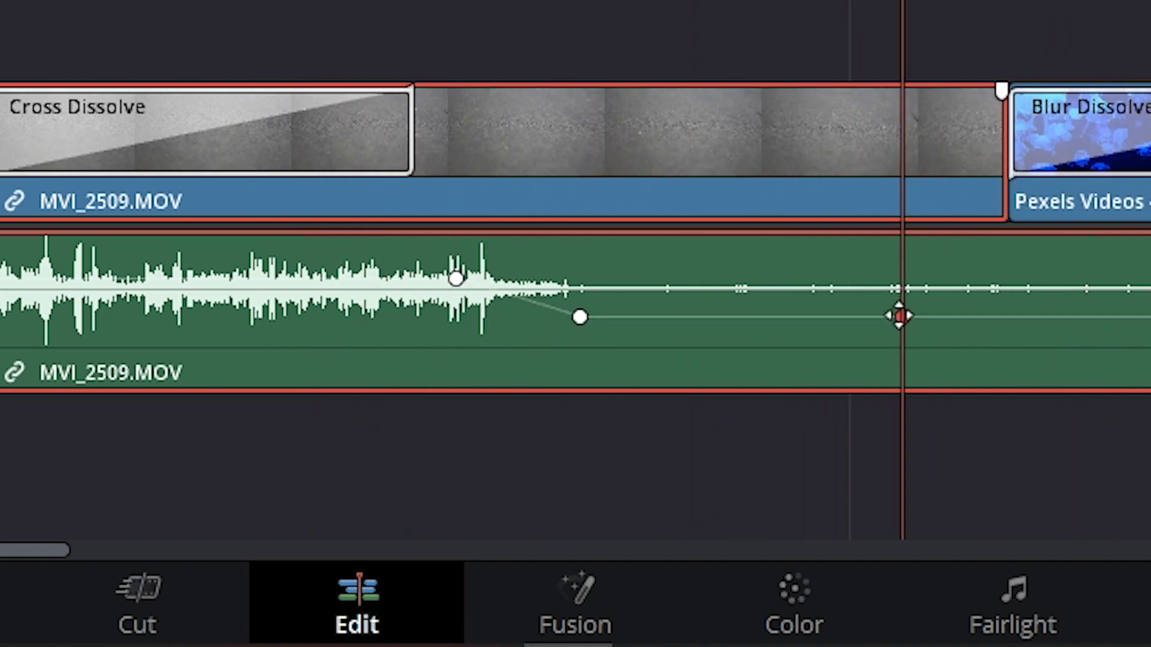
{"action": "left_click", "coordinate": [1046, 317], "text": "alt"}
{"action": "left_click_drag", "start_coordinate": [1046, 319], "coordinate": [1044, 276]}
{"action": "left_click_drag", "start_coordinate": [417, 0], "coordinate": [399, 0]}
{"action": "key", "text": "space"}
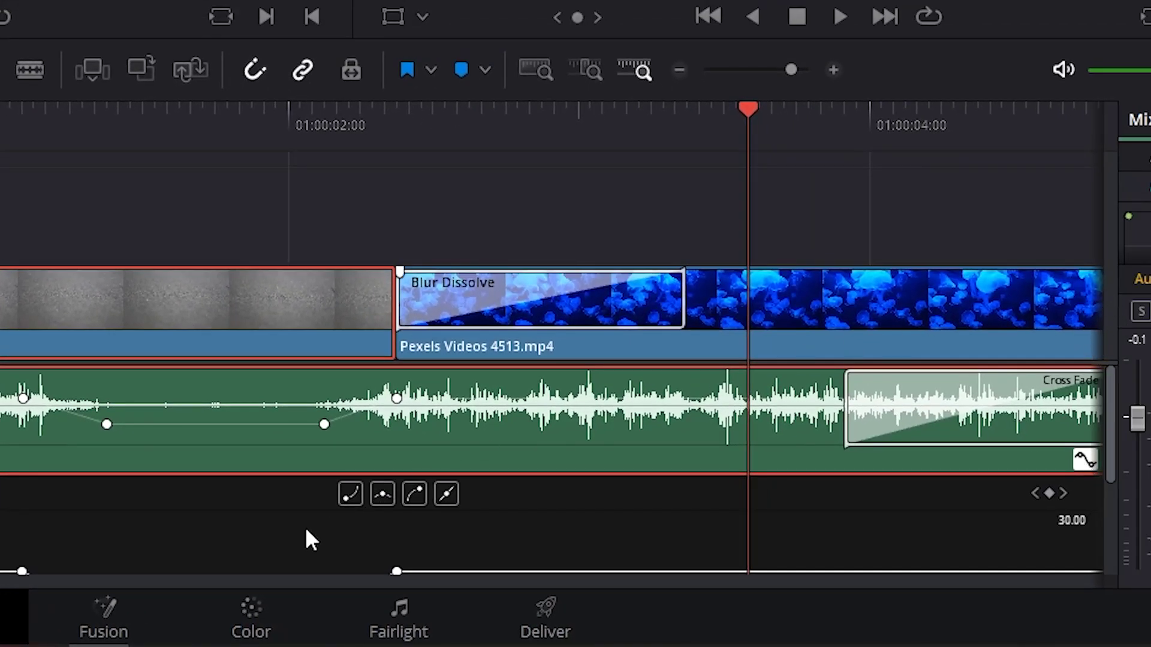
- In the audio clip's volume curve, raise the second keyframe slightly, move the third keyframe earlier and well up, and play the result
{"action": "scroll", "coordinate": [257, 552], "scroll_direction": "down", "scroll_amount": 5}
{"action": "left_click_drag", "start_coordinate": [105, 480], "coordinate": [130, 470]}
{"action": "left_click_drag", "start_coordinate": [324, 484], "coordinate": [239, 412]}
{"action": "left_click", "coordinate": [27, 113]}
{"action": "key", "text": "space"}
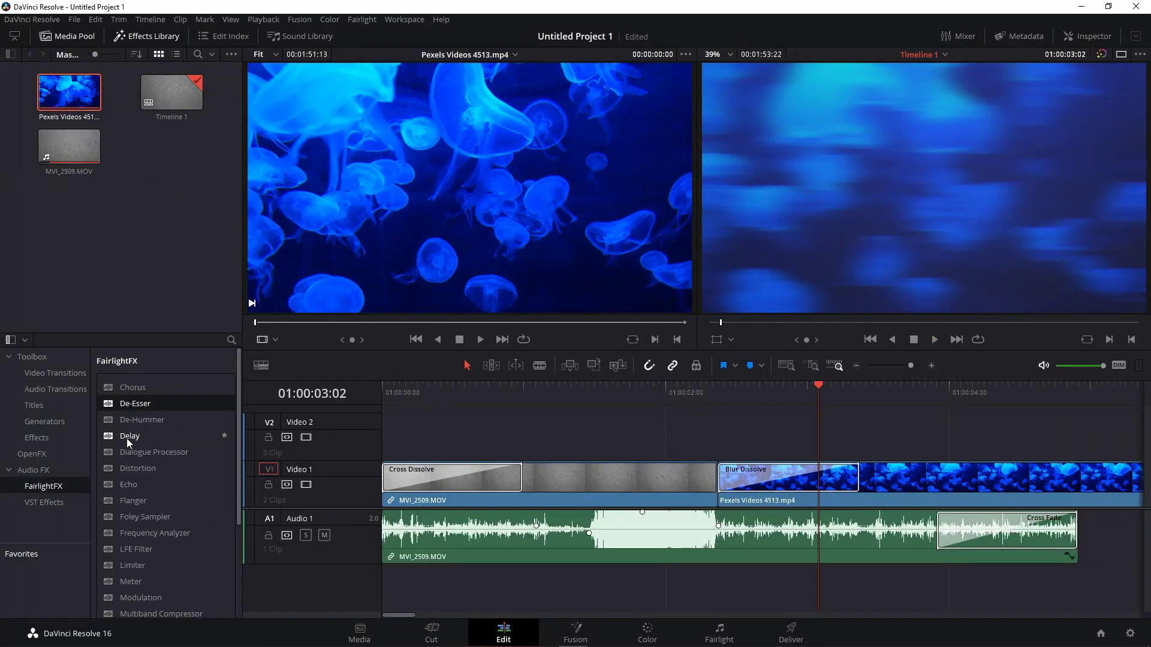
- Apply the FairlightFX Delay effect to the MVI_2509.MOV audio clip and scrub forward into the Pexels clip
{"action": "left_click_drag", "start_coordinate": [128, 442], "coordinate": [600, 527]}
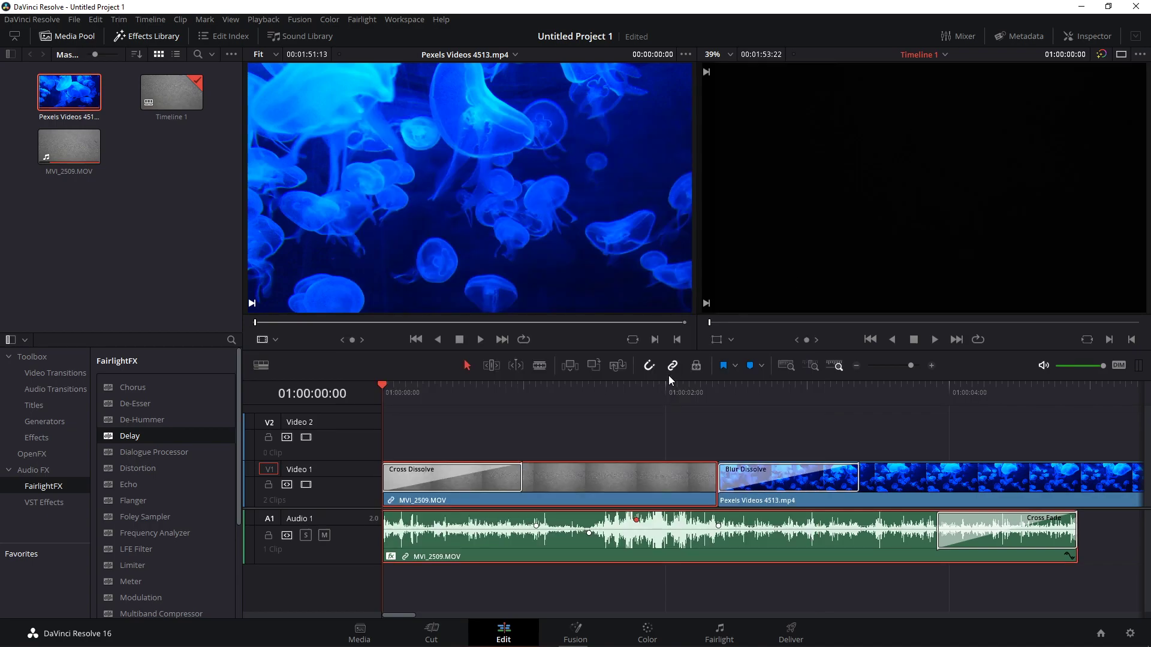
{"action": "left_click_drag", "start_coordinate": [523, 388], "coordinate": [918, 402]}
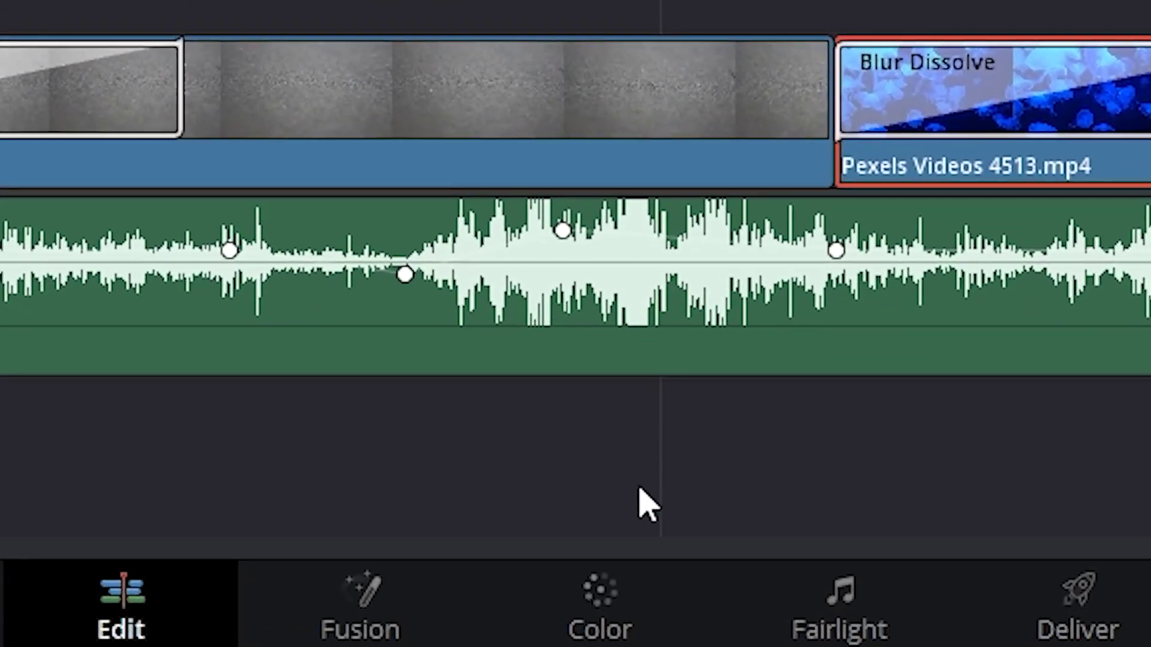
- Switch to the Color page, try a master Lift of -0.74 on the jellyfish clip, and reset the Lift
{"action": "left_click", "coordinate": [668, 624]}
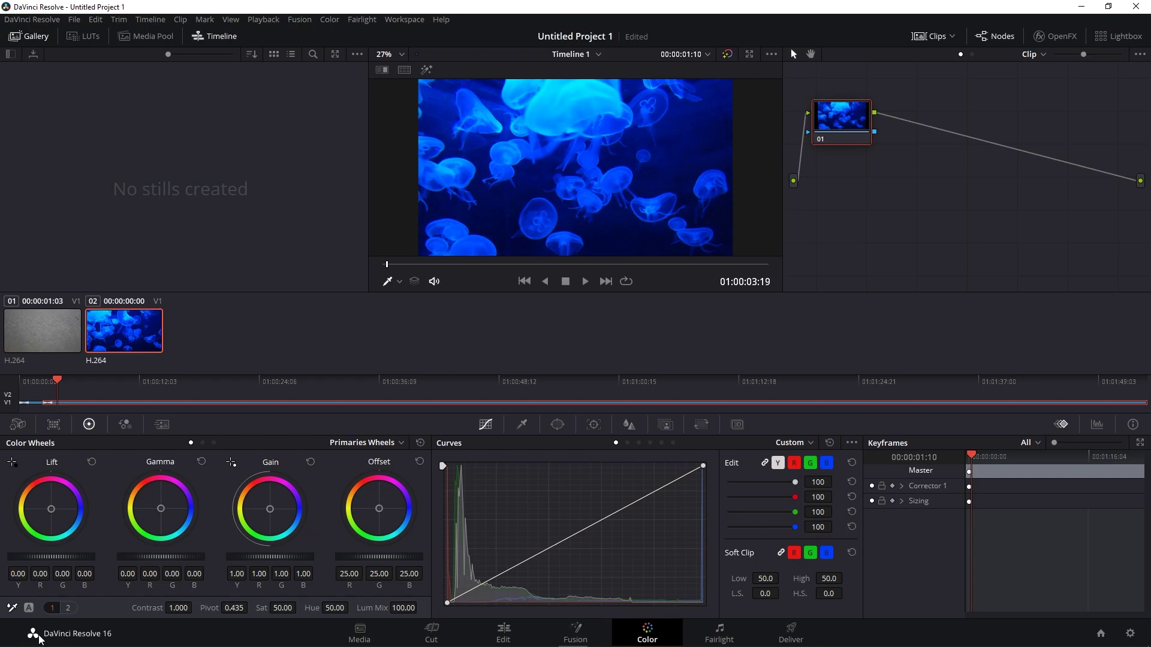
{"action": "left_click_drag", "start_coordinate": [51, 557], "coordinate": [18, 557]}
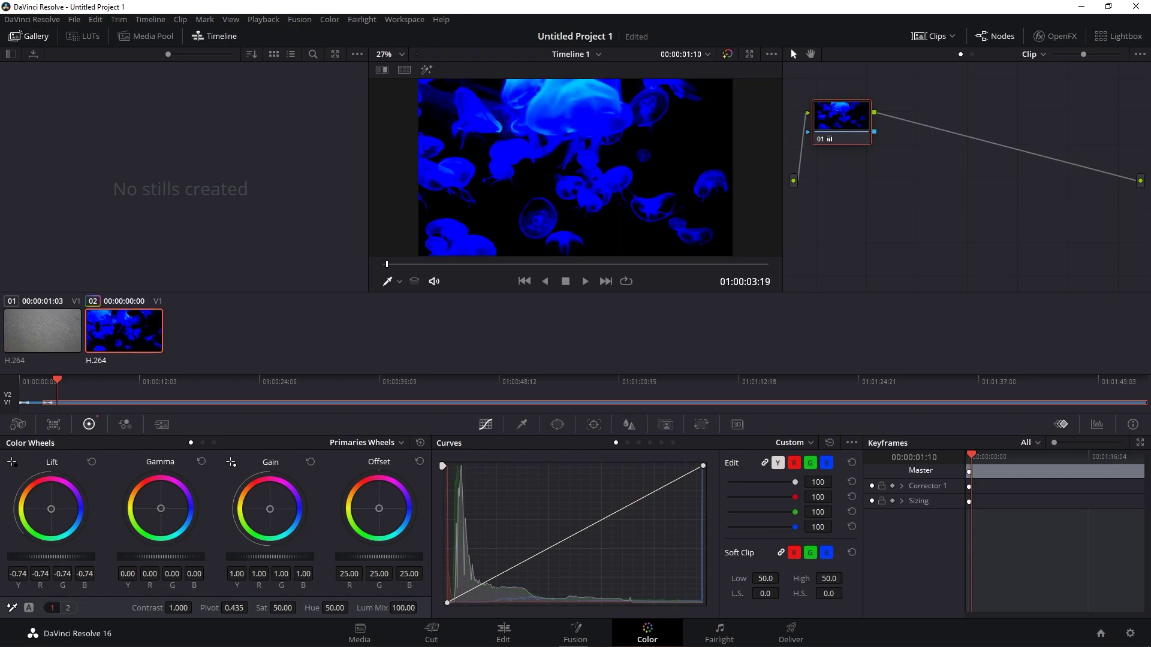
{"action": "double_click", "coordinate": [33, 557]}
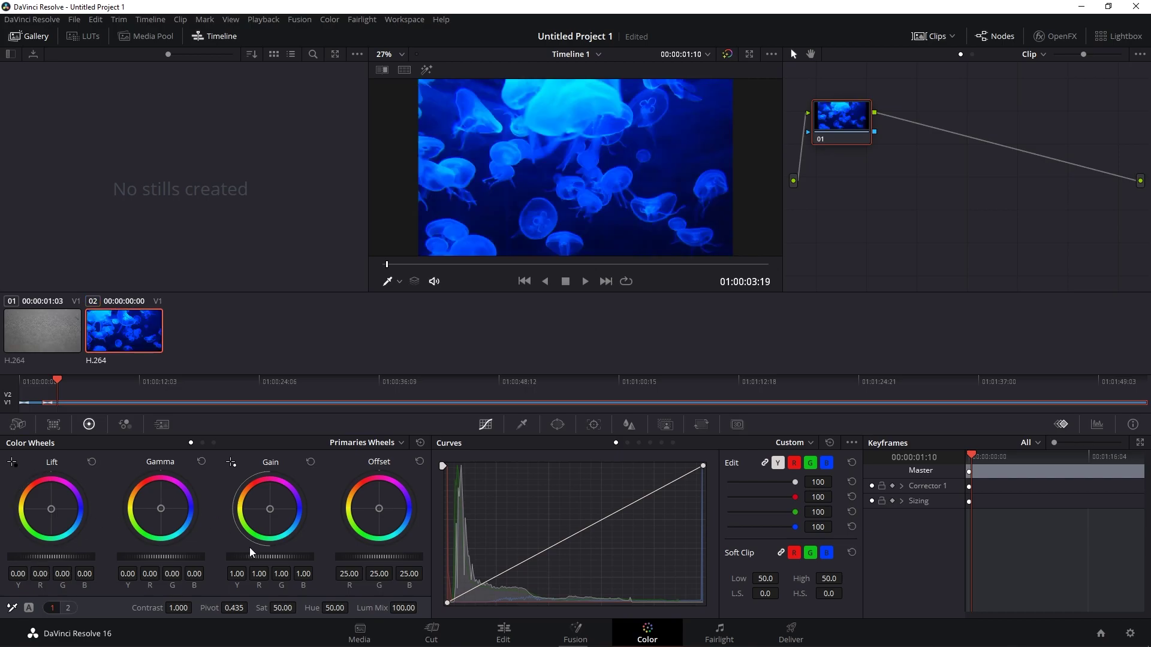
- Try lowering the jellyfish clip's master Gain and its master Gamma to -0.39, resetting each adjustment
{"action": "mouse_move", "coordinate": [270, 557]}
{"action": "left_mouse_down"}
{"action": "mouse_move", "coordinate": [314, 557]}
{"action": "mouse_move", "coordinate": [264, 557]}
{"action": "left_mouse_up"}
{"action": "double_click", "coordinate": [267, 556]}
{"action": "mouse_move", "coordinate": [160, 559]}
{"action": "left_mouse_down"}
{"action": "mouse_move", "coordinate": [172, 560]}
{"action": "mouse_move", "coordinate": [141, 559]}
{"action": "left_mouse_up"}
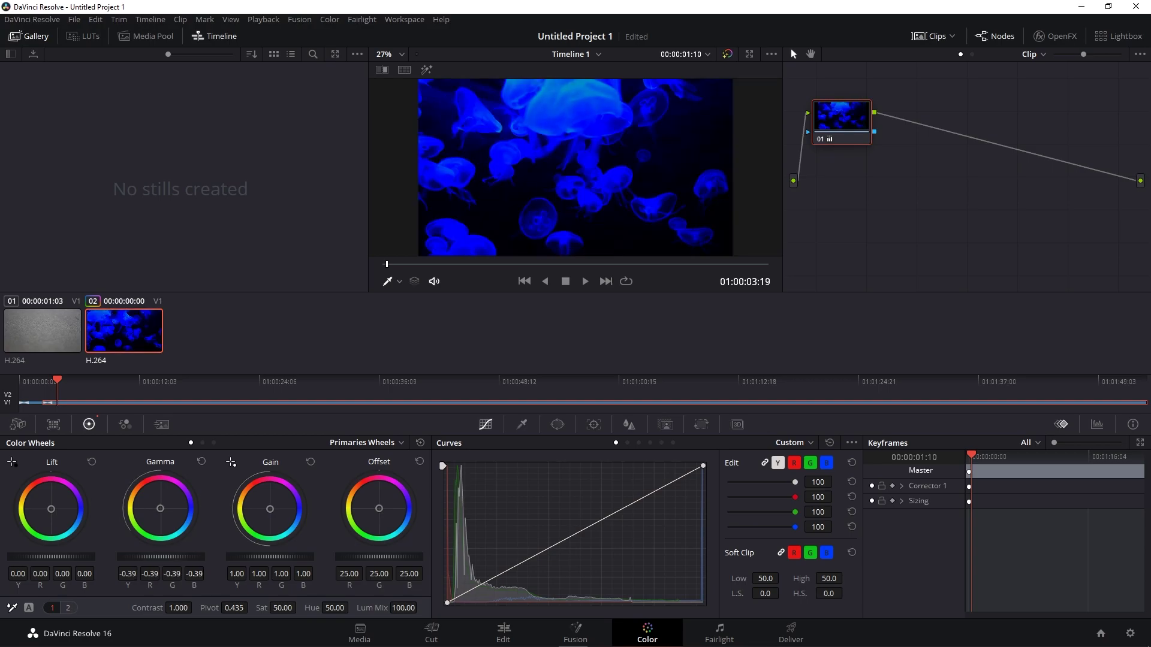
{"action": "double_click", "coordinate": [190, 560]}
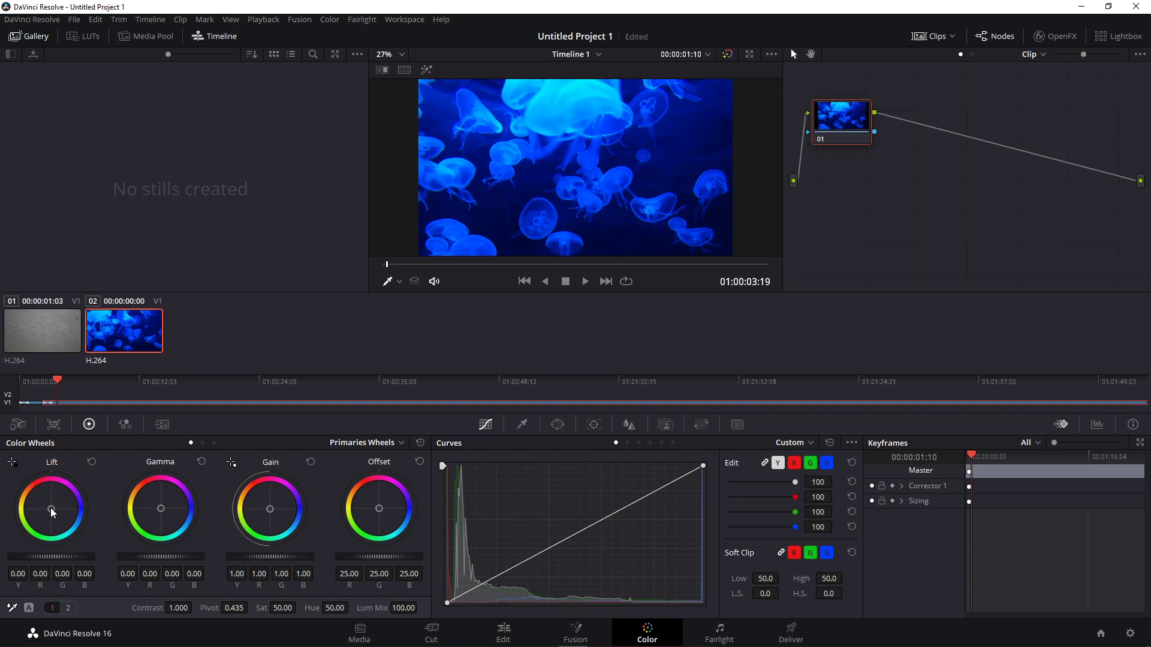
- Play the jellyfish clip while shifting its Lift color balance to -0.15, 0.06, -0.17 and its Gain to 1.07, 0.99, 0.86 (RGB)
{"action": "left_click_drag", "start_coordinate": [53, 511], "coordinate": [49, 507]}
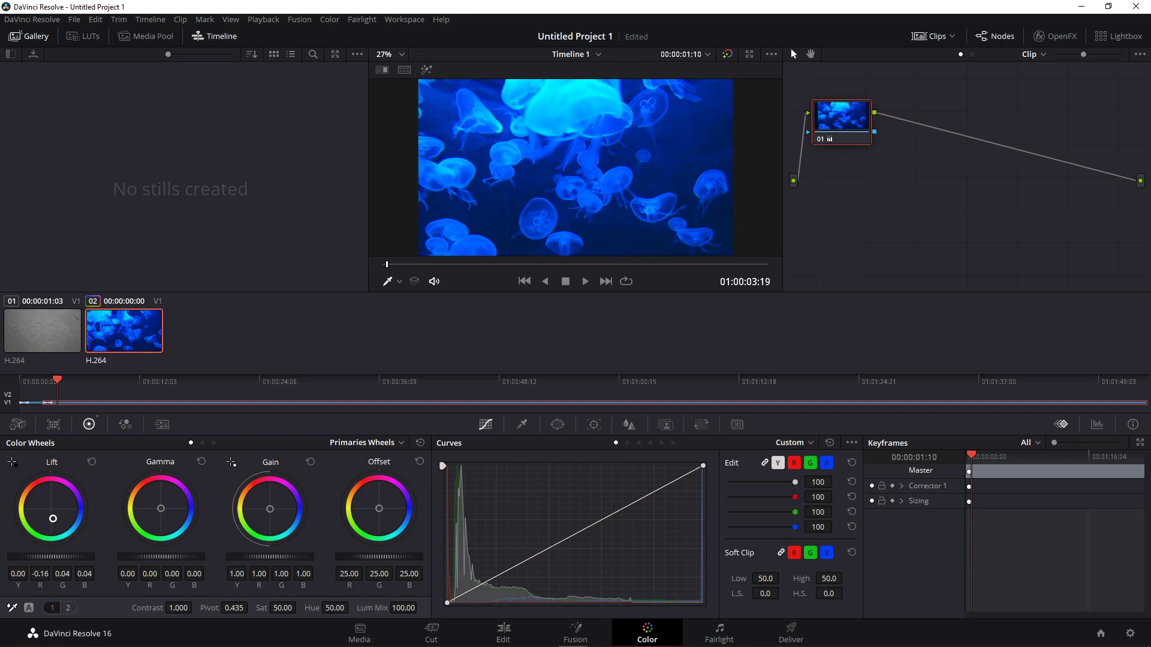
{"action": "key", "text": "space"}
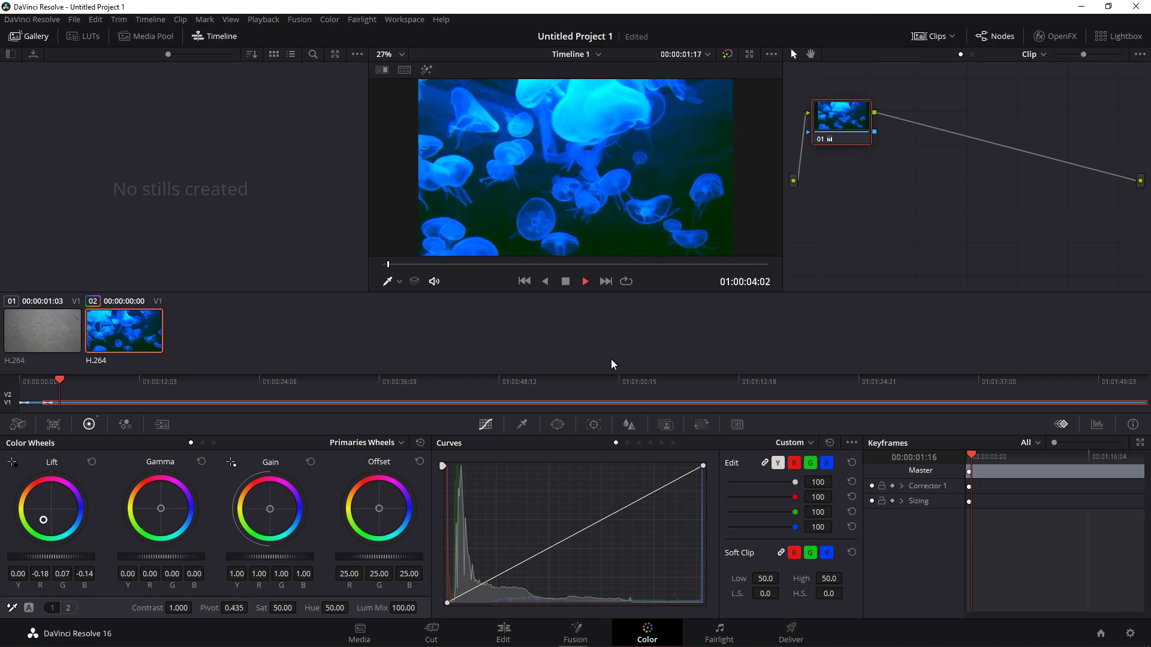
{"action": "mouse_move", "coordinate": [271, 509]}
{"action": "left_mouse_down"}
{"action": "mouse_move", "coordinate": [255, 507]}
{"action": "mouse_move", "coordinate": [269, 509]}
{"action": "left_mouse_up"}
{"action": "left_click_drag", "start_coordinate": [110, 526], "coordinate": [115, 521]}
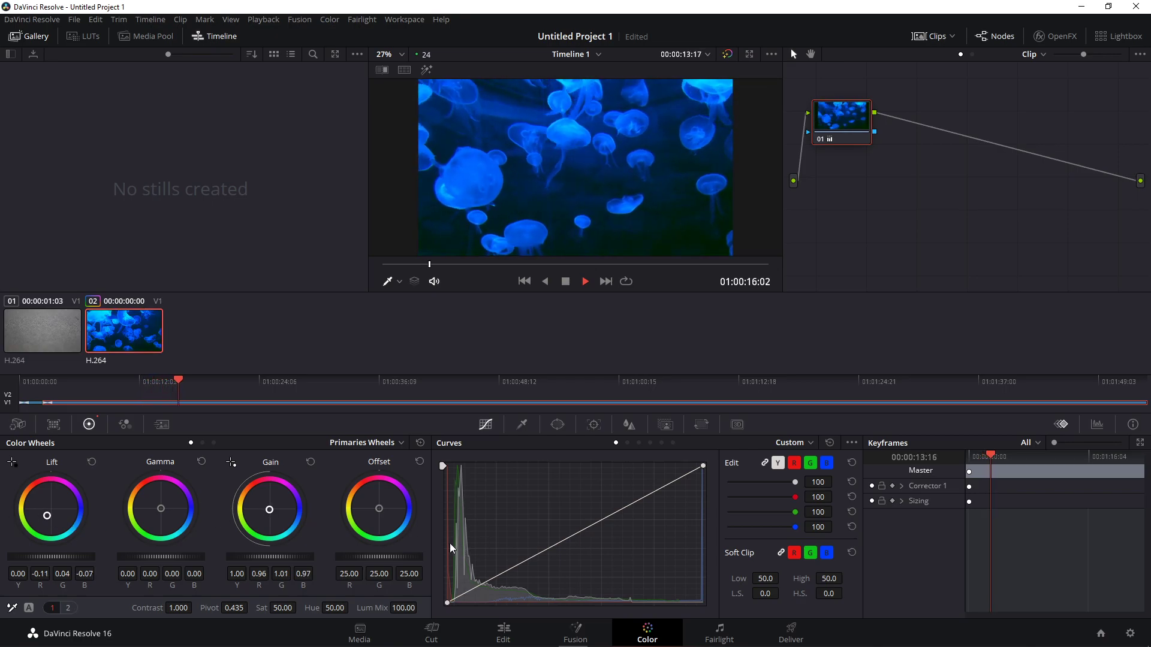
{"action": "left_click_drag", "start_coordinate": [43, 518], "coordinate": [42, 519]}
{"action": "left_click_drag", "start_coordinate": [252, 521], "coordinate": [267, 508]}
{"action": "key", "text": "space"}
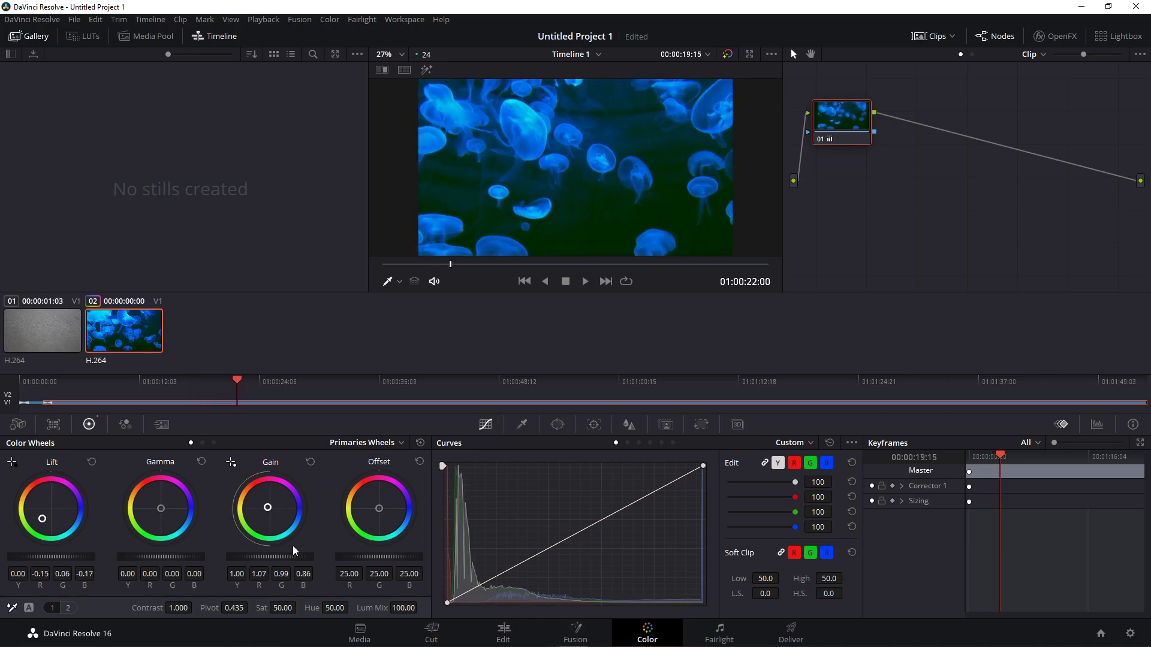
- Grab a still of the graded jellyfish frame, apply its grade to the gray first clip, and play the result
{"action": "right_click", "coordinate": [514, 123]}
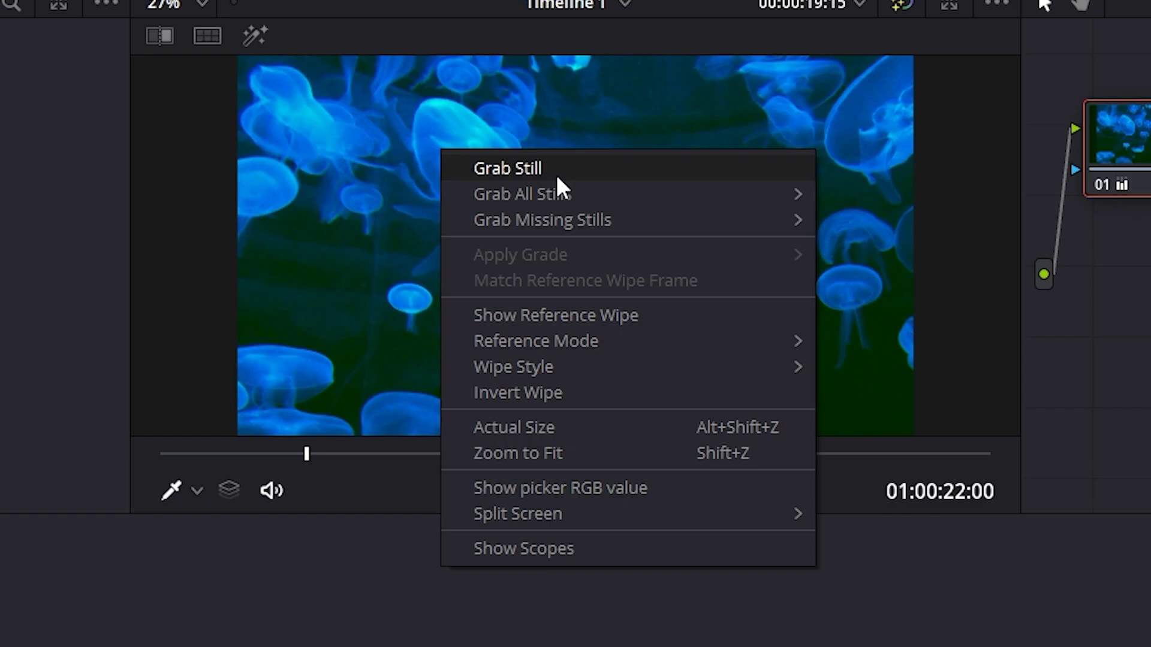
{"action": "left_click", "coordinate": [556, 173]}
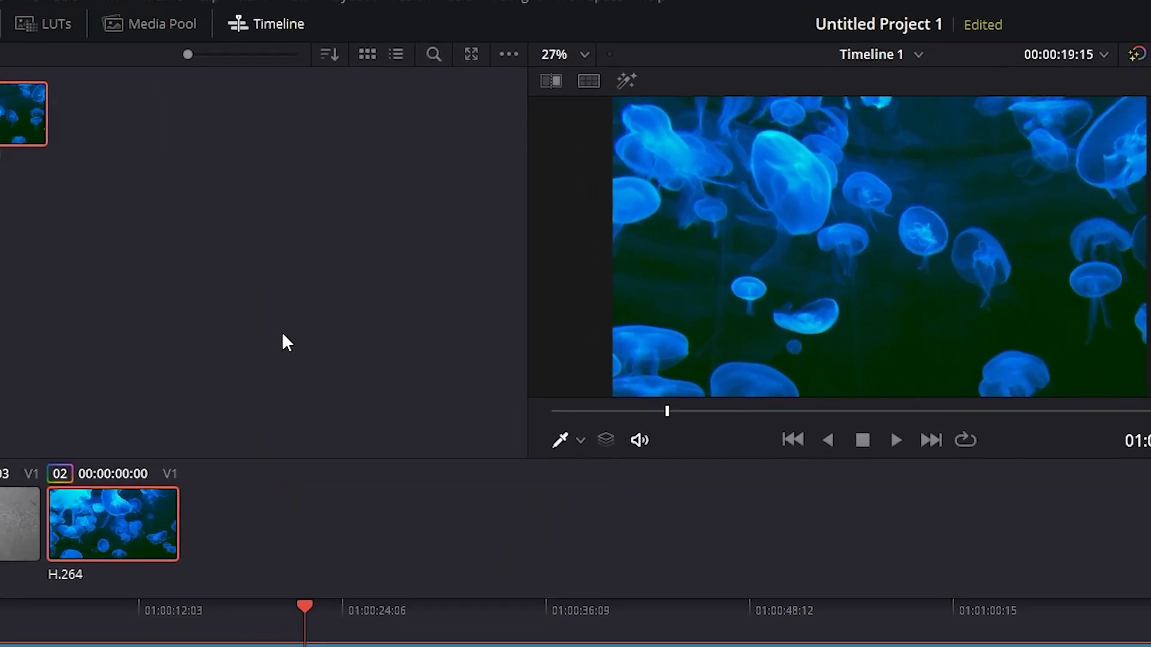
{"action": "left_click", "coordinate": [73, 487]}
{"action": "right_click", "coordinate": [52, 502]}
{"action": "left_click", "coordinate": [37, 124]}
{"action": "right_click", "coordinate": [102, 124]}
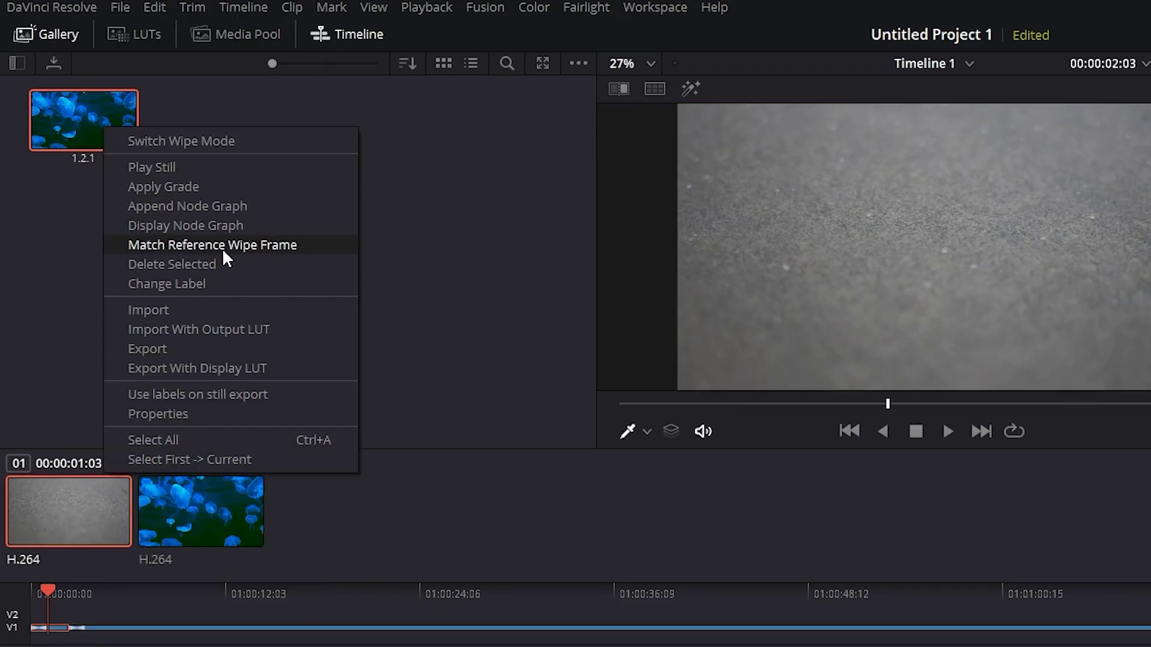
{"action": "left_click", "coordinate": [309, 186]}
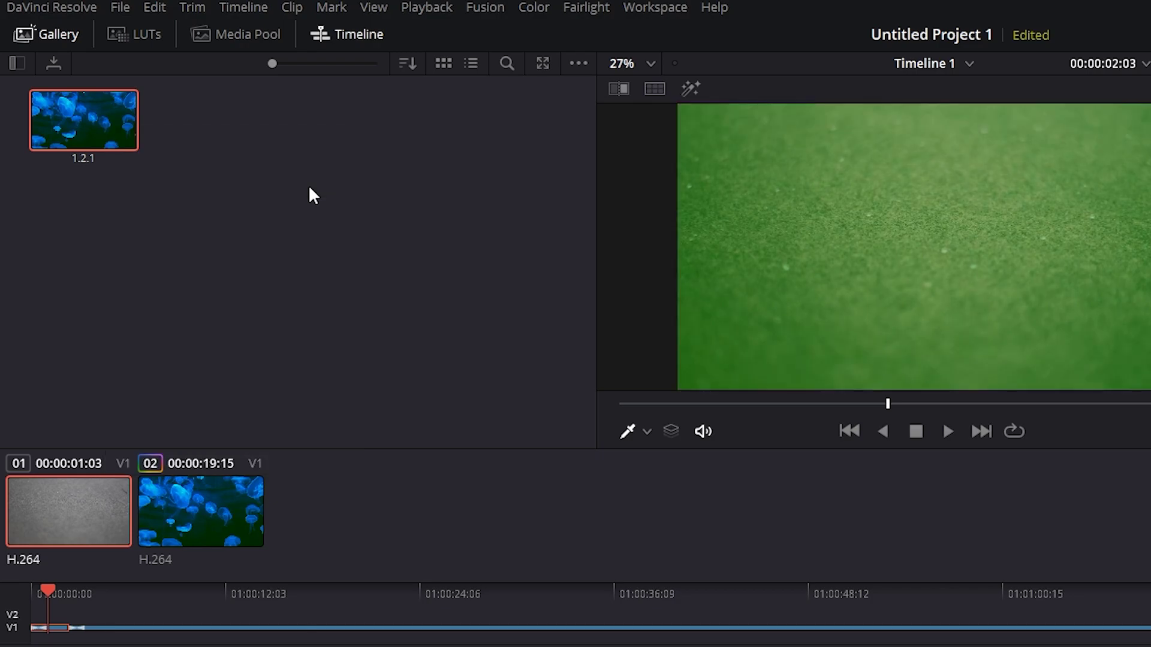
{"action": "key", "text": "space"}
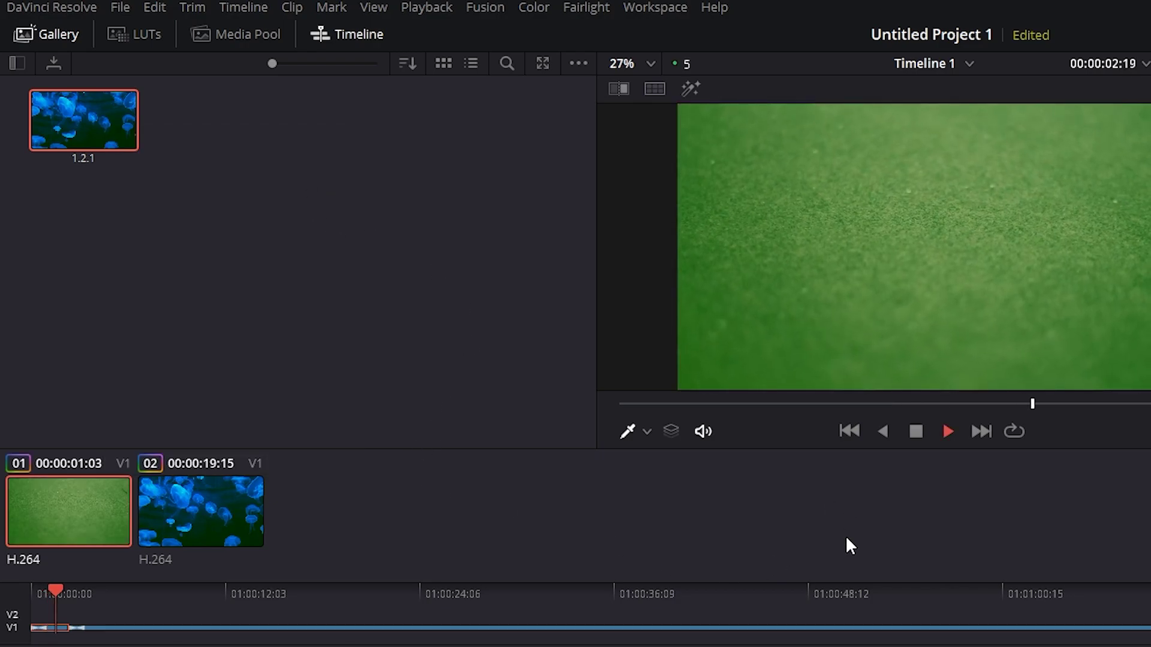
{"action": "key", "text": "Down"}
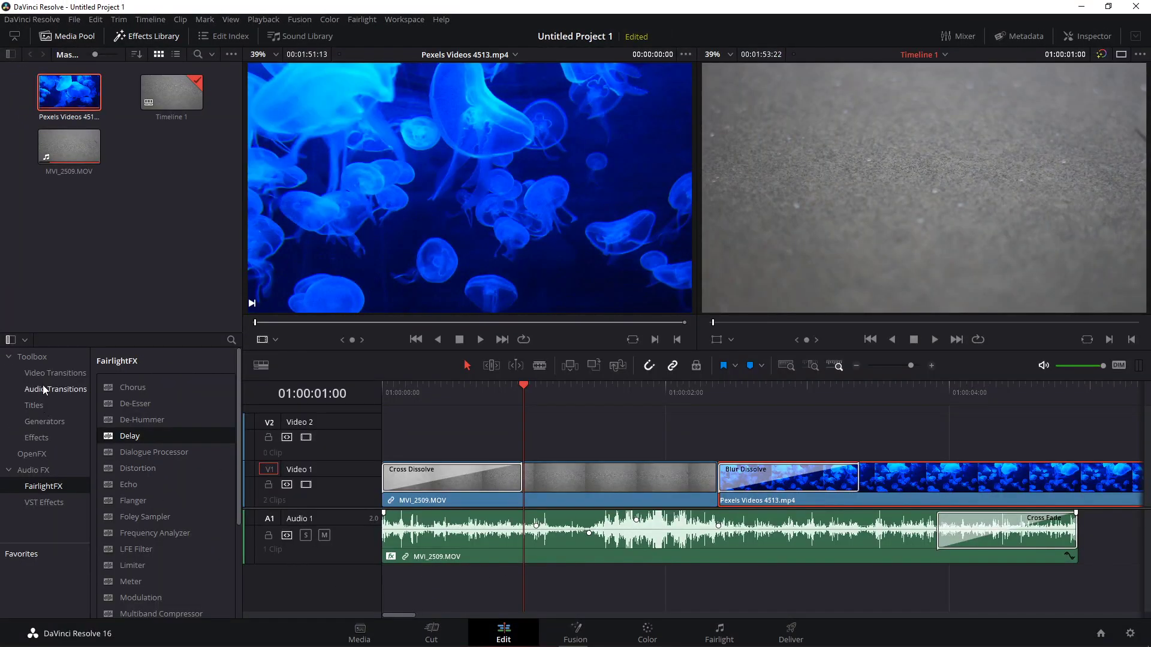
- On the Edit page, place an Adjustment Clip at the start of Video 2, move the playhead to 01:00:01:06, and select the clip
{"action": "left_click", "coordinate": [48, 442]}
{"action": "left_click_drag", "start_coordinate": [147, 387], "coordinate": [387, 440]}
{"action": "left_click_drag", "start_coordinate": [525, 387], "coordinate": [560, 393]}
{"action": "left_click", "coordinate": [578, 424]}
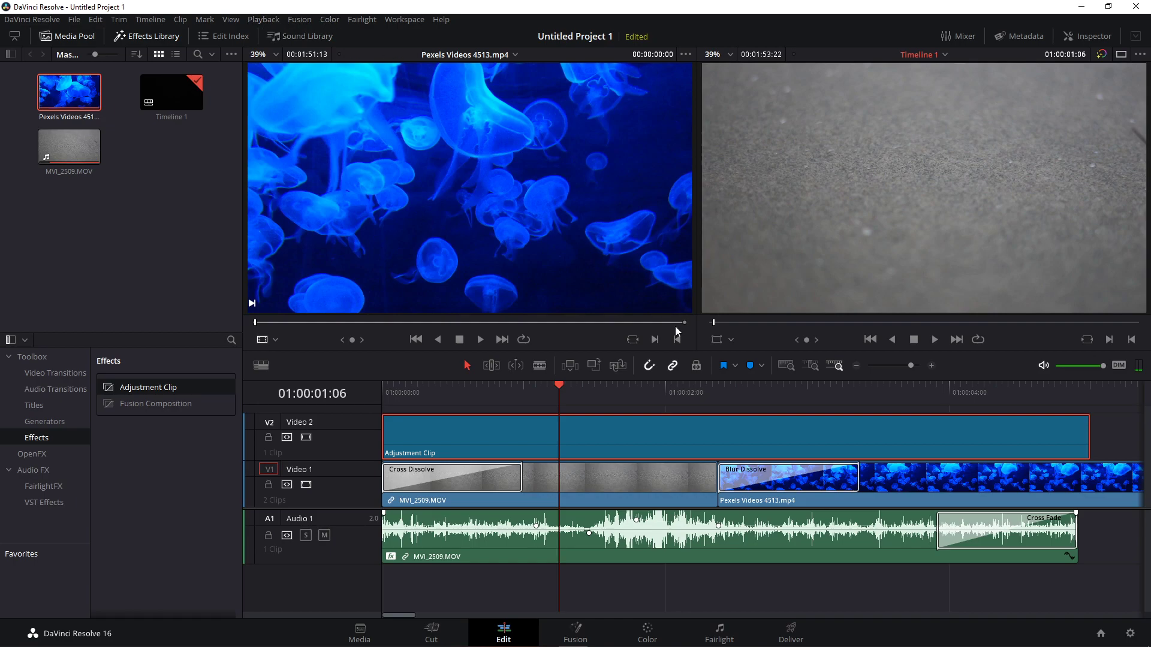
- Grade the Adjustment Clip with RGB Lift -0.05, 0.02, -0.05, Gamma 0.08, -0.02, 0.01 and Gain 1.07, 0.99, 0.93, and play the result
{"action": "left_click", "coordinate": [646, 632]}
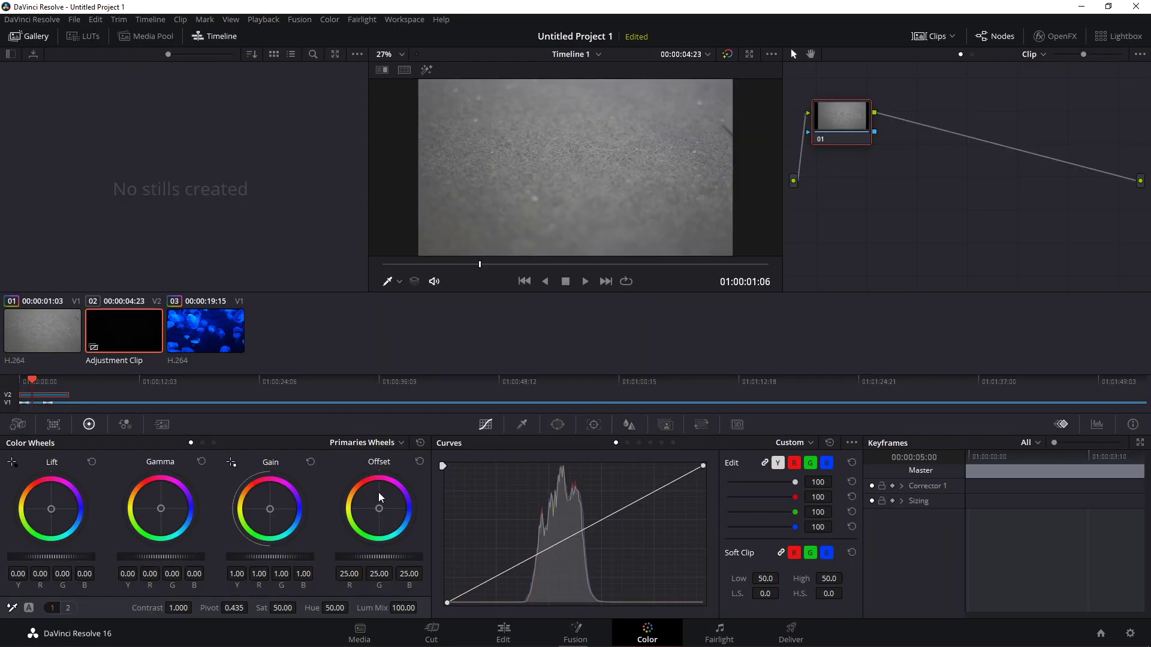
{"action": "left_click_drag", "start_coordinate": [161, 510], "coordinate": [162, 500]}
{"action": "left_click_drag", "start_coordinate": [52, 507], "coordinate": [48, 512]}
{"action": "left_click_drag", "start_coordinate": [270, 509], "coordinate": [269, 507]}
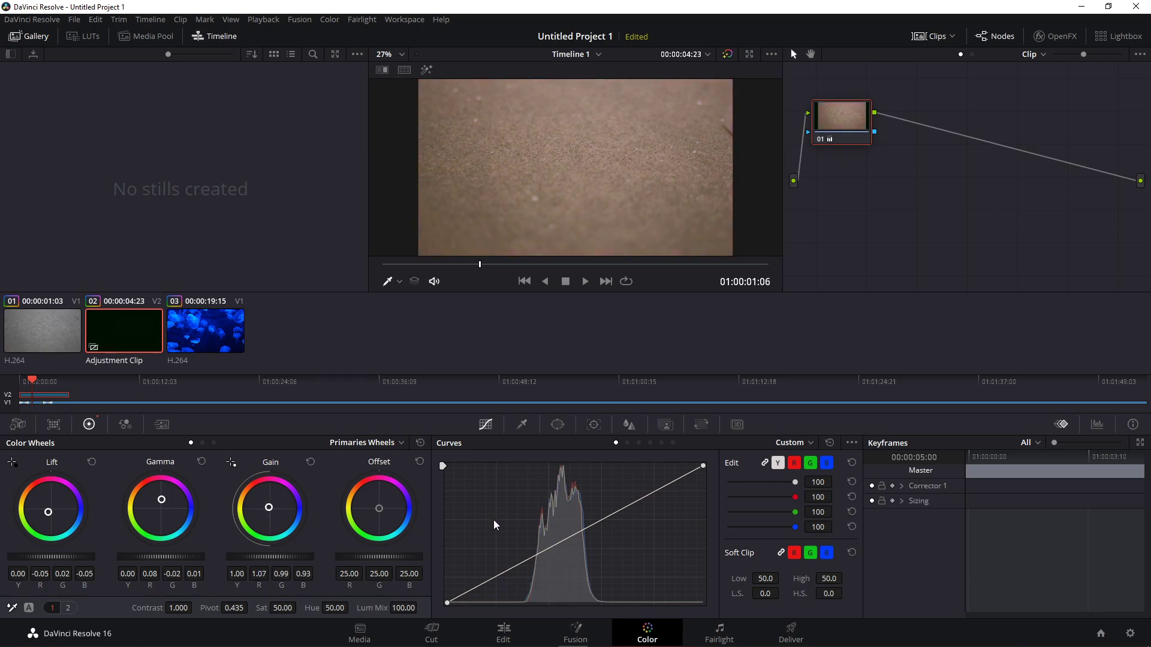
{"action": "key", "text": "space"}
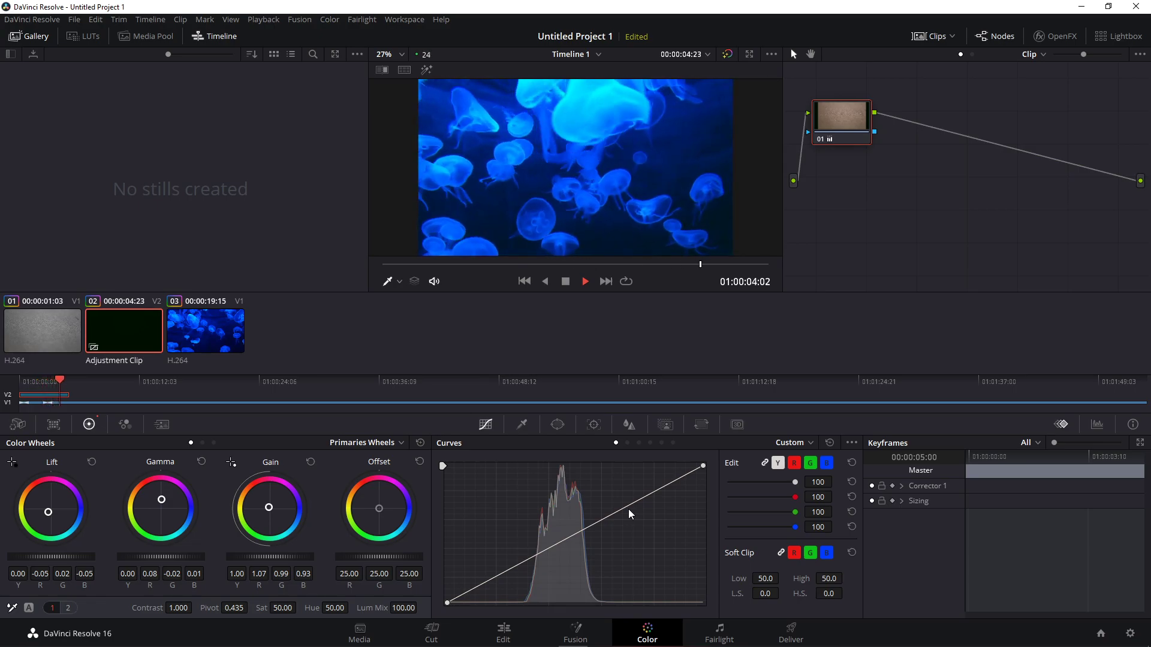
{"action": "key", "text": "space"}
{"action": "key", "text": "Home"}
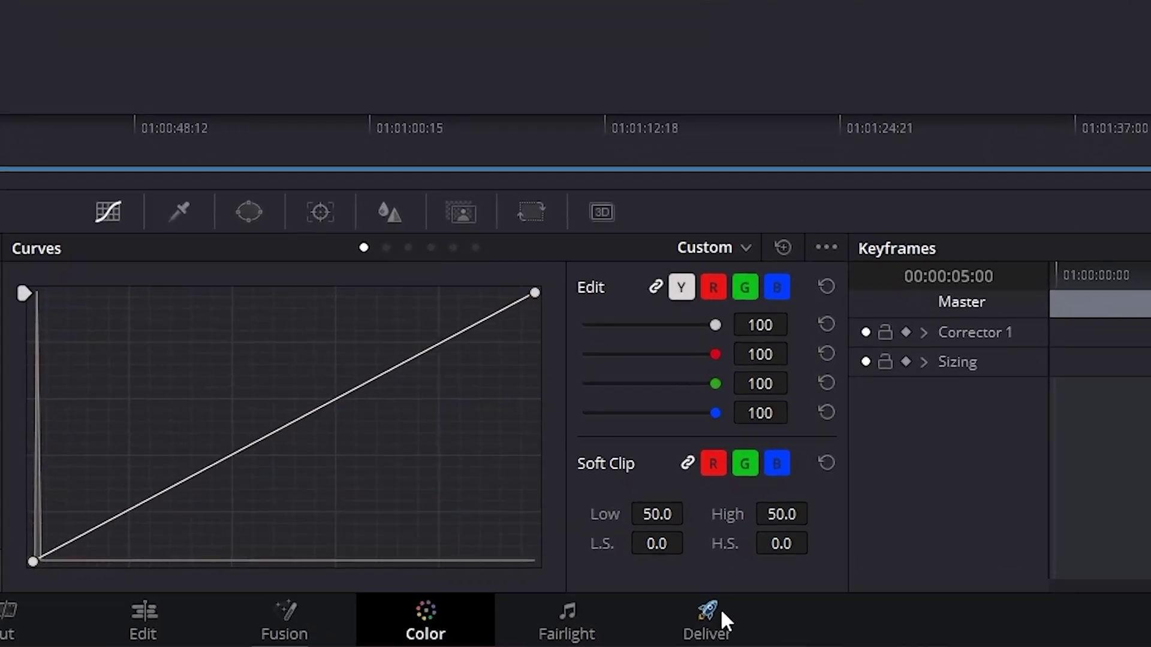
- Open the Deliver page, load the YouTube 1080p render preset, and review its settings and the other available presets
{"action": "left_click", "coordinate": [793, 631]}
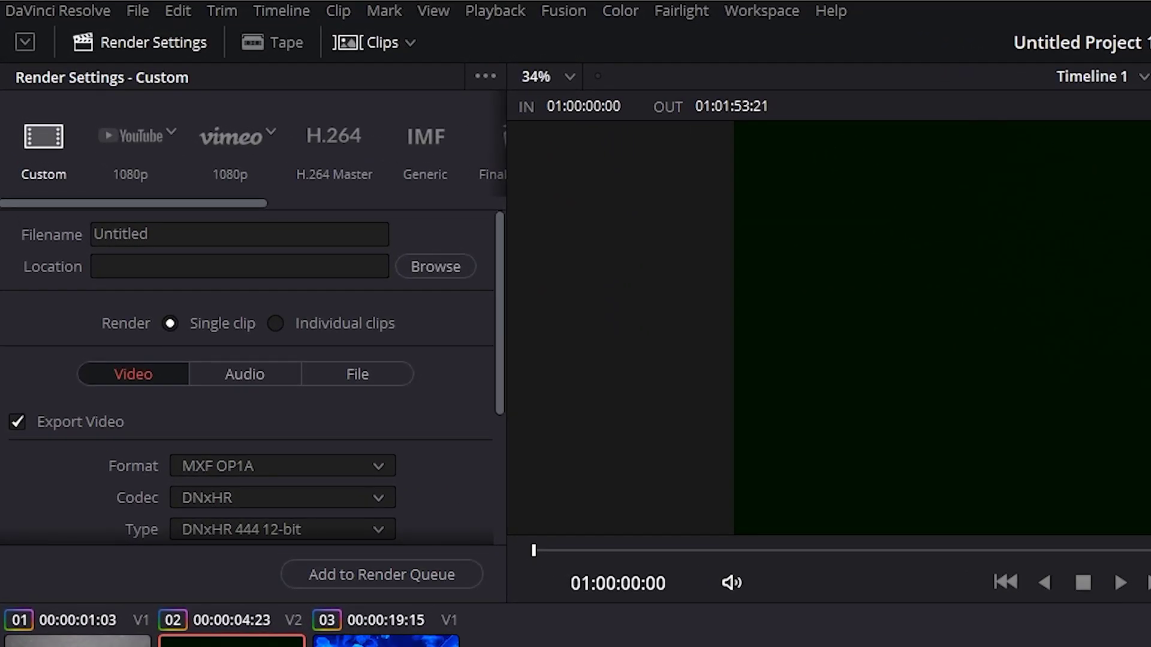
{"action": "left_click", "coordinate": [162, 130]}
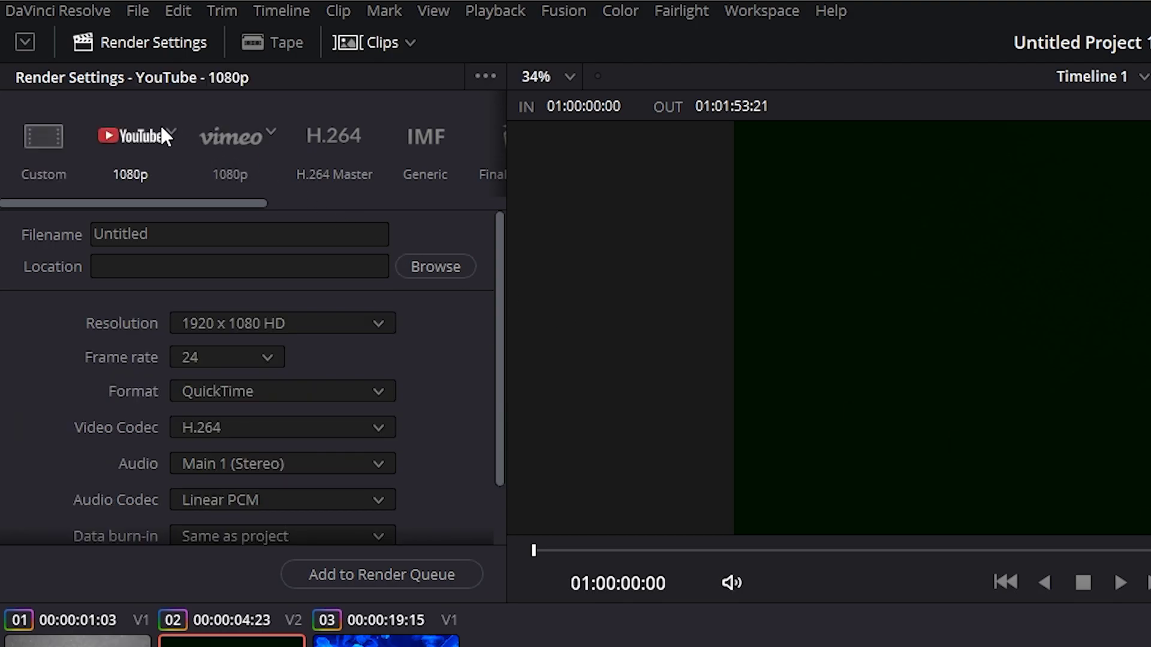
{"action": "left_click_drag", "start_coordinate": [498, 295], "coordinate": [482, 234]}
{"action": "left_click_drag", "start_coordinate": [255, 204], "coordinate": [139, 215]}
- Switch the render settings to the Custom preset and browse the available video export formats
{"action": "left_click", "coordinate": [38, 155]}
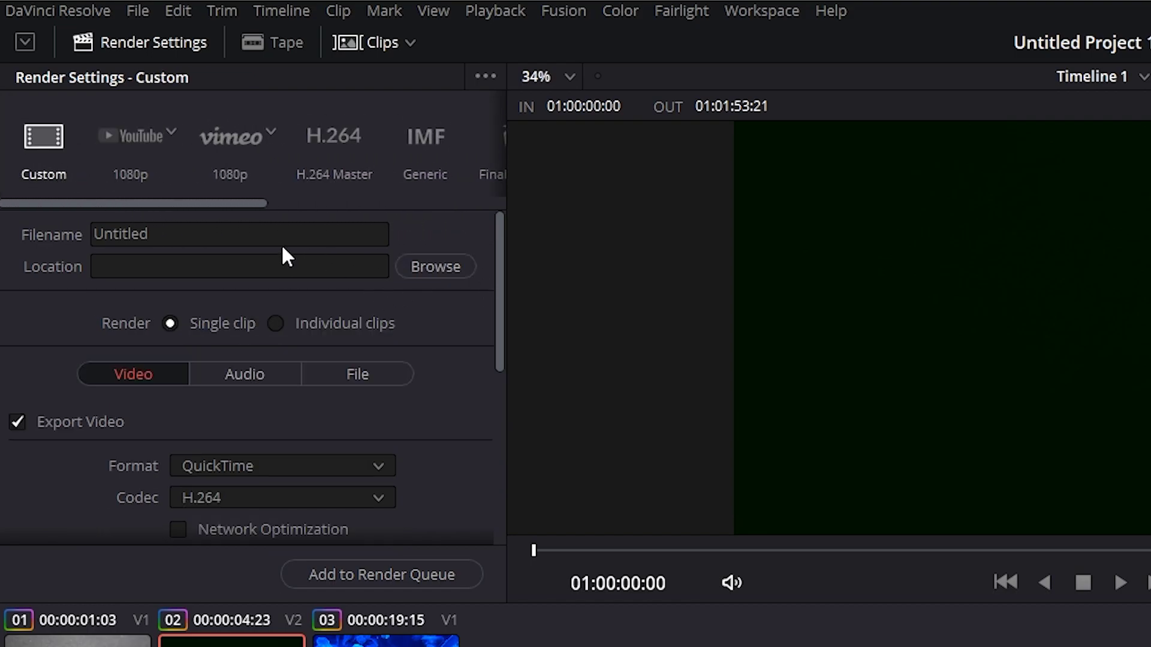
{"action": "left_click_drag", "start_coordinate": [501, 260], "coordinate": [504, 341]}
{"action": "left_click", "coordinate": [378, 313]}
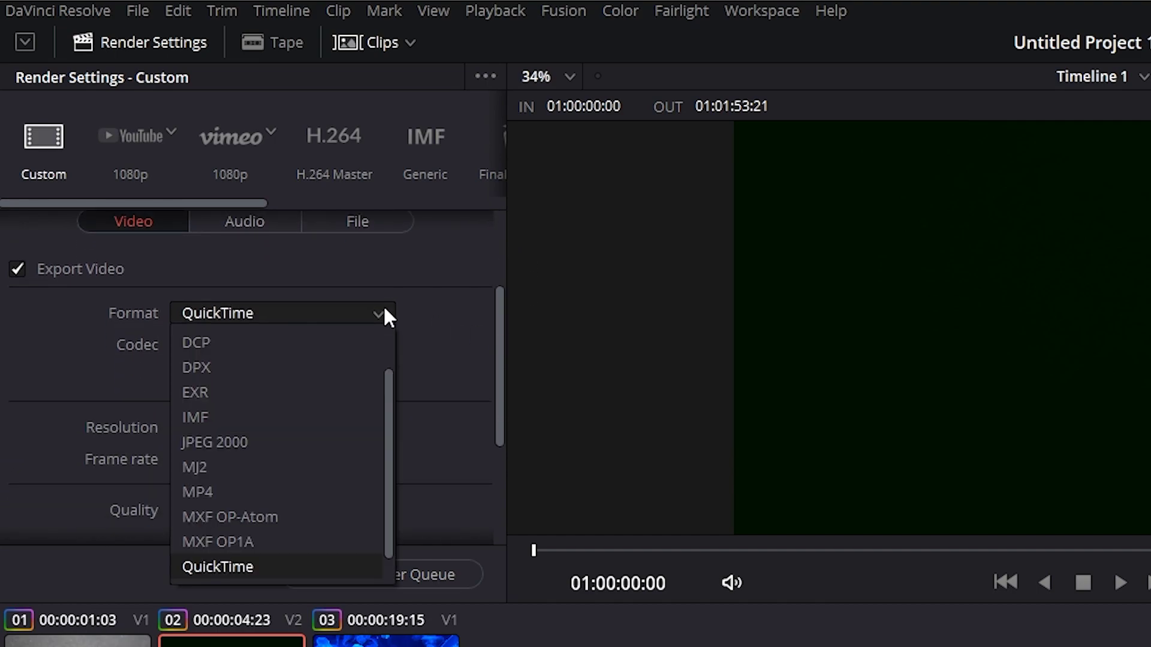
{"action": "left_click_drag", "start_coordinate": [389, 382], "coordinate": [389, 324]}
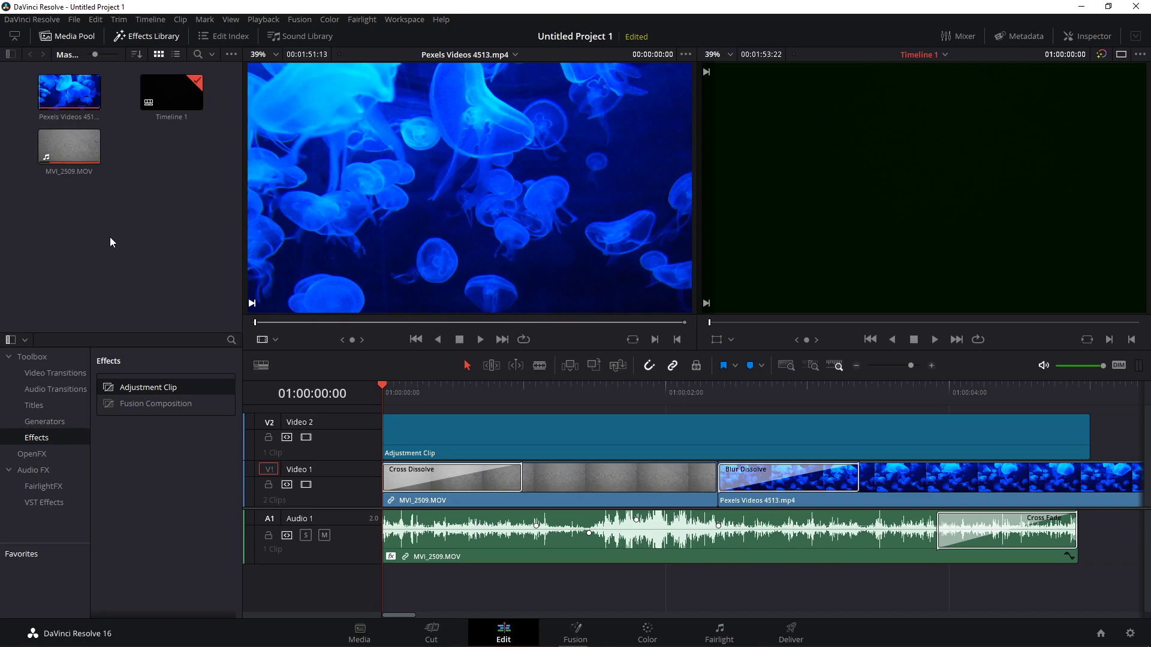
- Back on the Edit page, move the playhead to 01:00:03:02 and relink the offline Pexels Videos 4513.mp4 clip to its media file
{"action": "left_click_drag", "start_coordinate": [699, 392], "coordinate": [822, 398]}
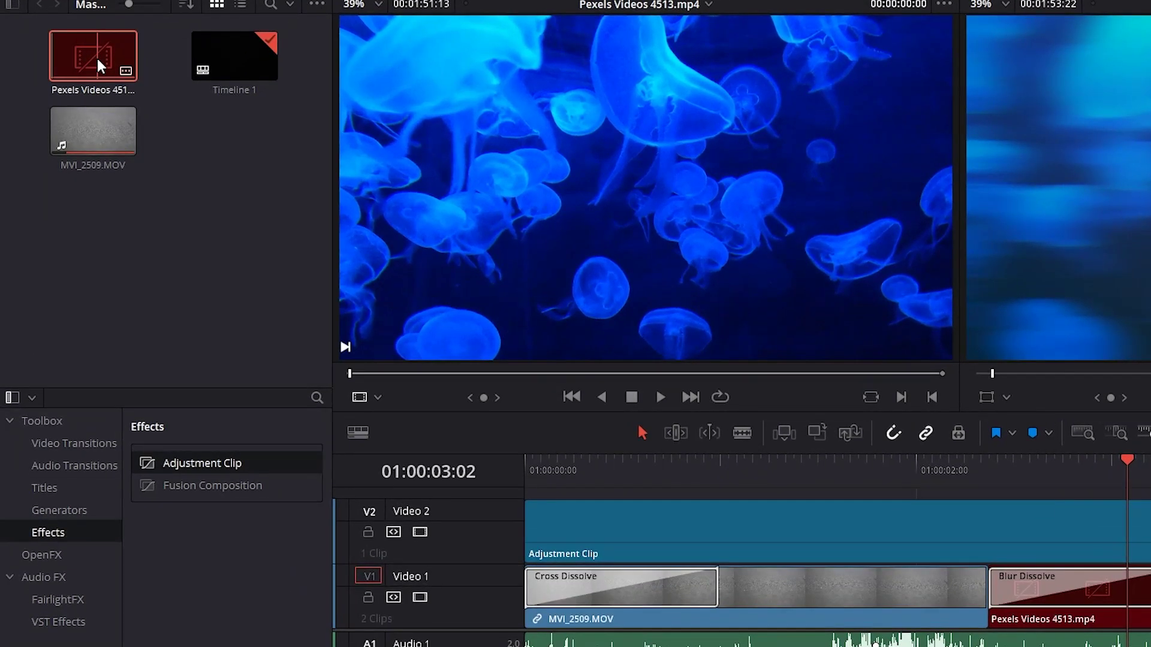
{"action": "right_click", "coordinate": [98, 62]}
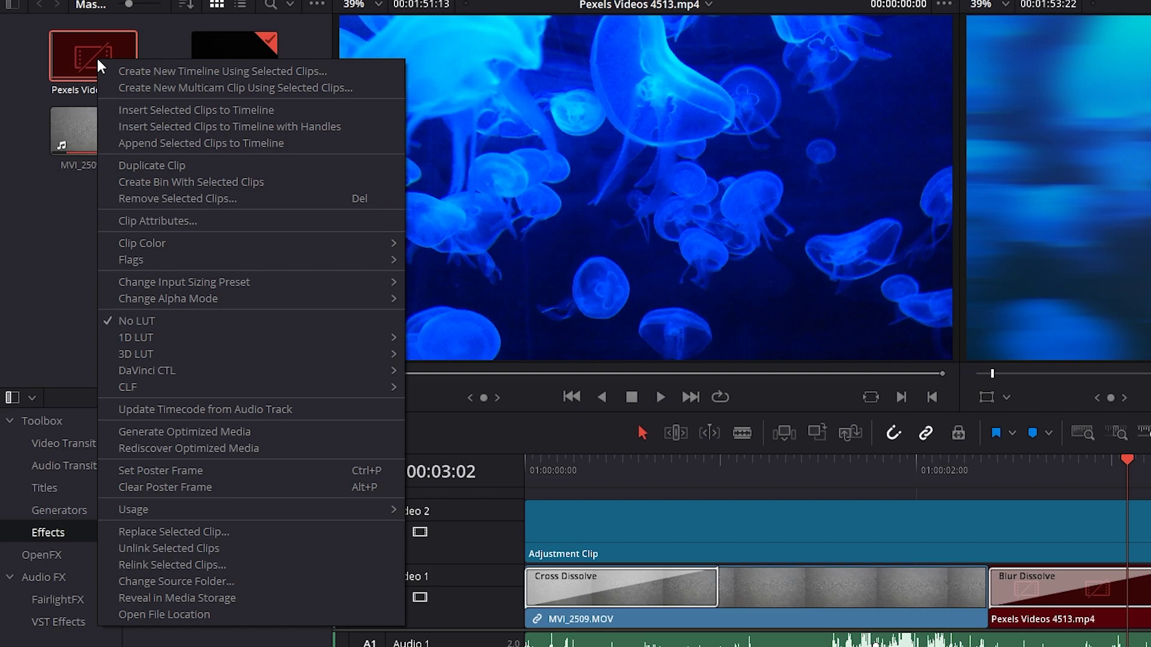
{"action": "left_click", "coordinate": [188, 563]}
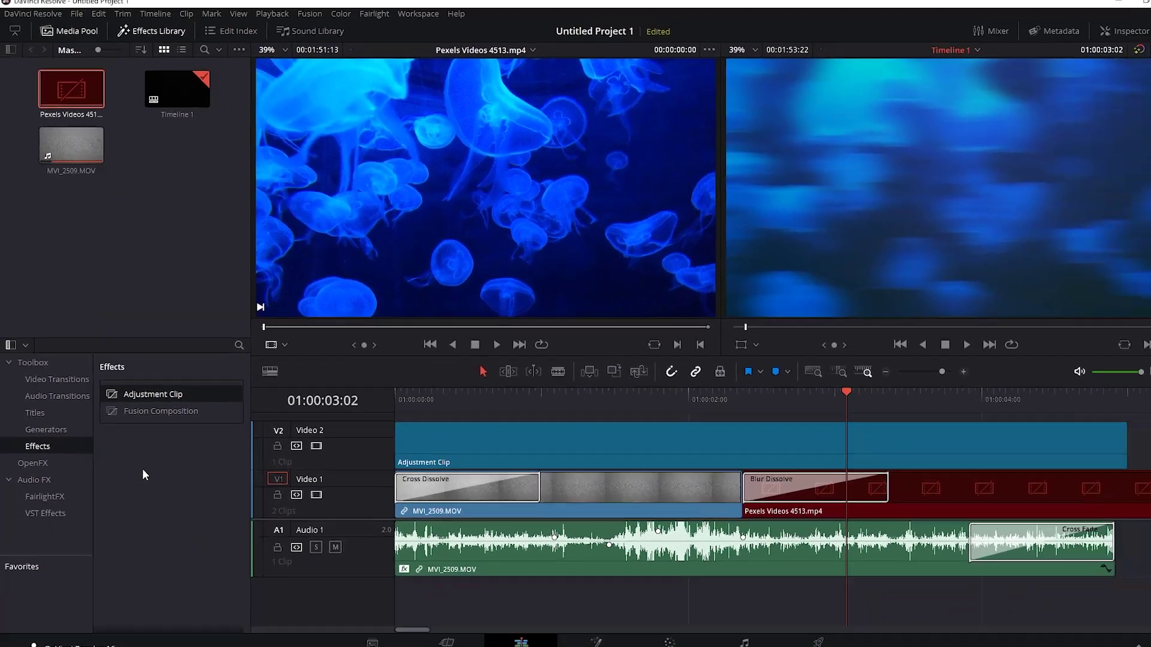
{"action": "left_click", "coordinate": [606, 390]}
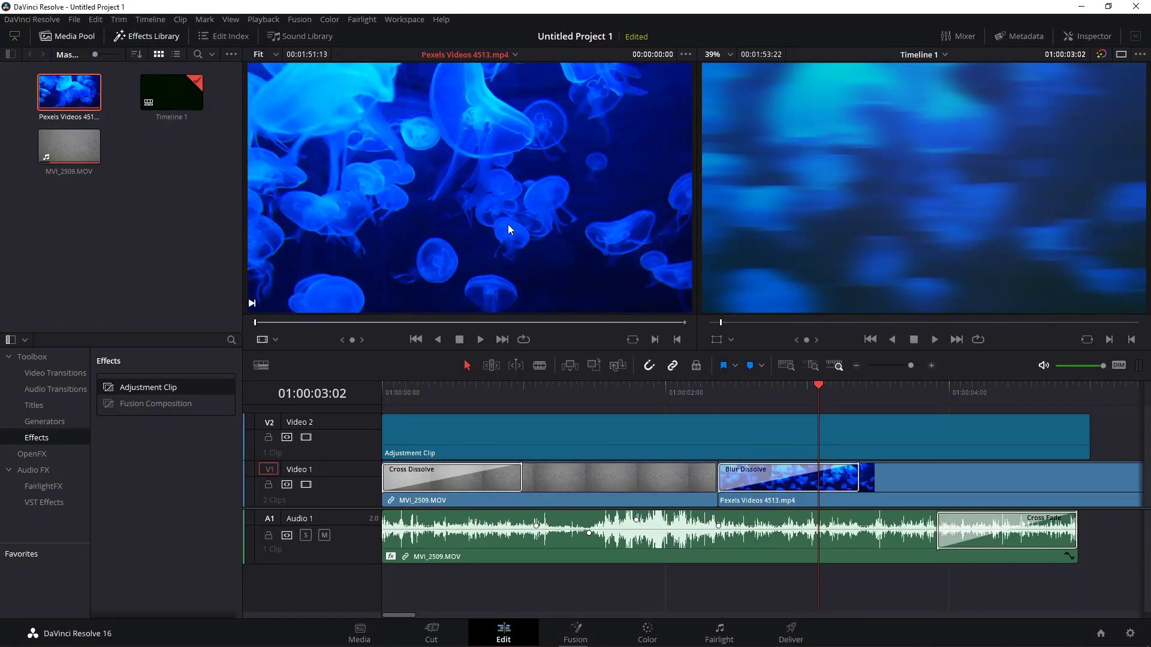
{"action": "left_click", "coordinate": [808, 388]}
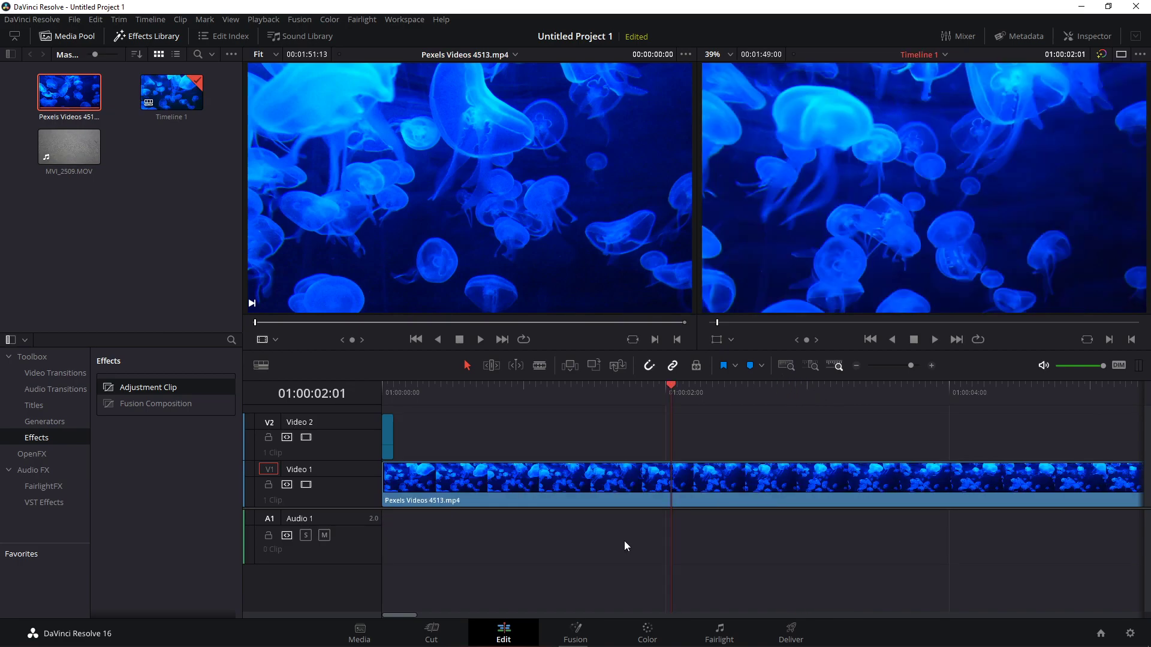
- Undo the removal of the MVI_2509.MOV video and audio clips from the timeline
{"action": "key", "text": "ctrl+z"}
{"action": "key", "text": "ctrl+z"}
- Try deleting only the MVI_2509.MOV audio clip and only its video clip, undoing each deletion
{"action": "left_click", "coordinate": [615, 539]}
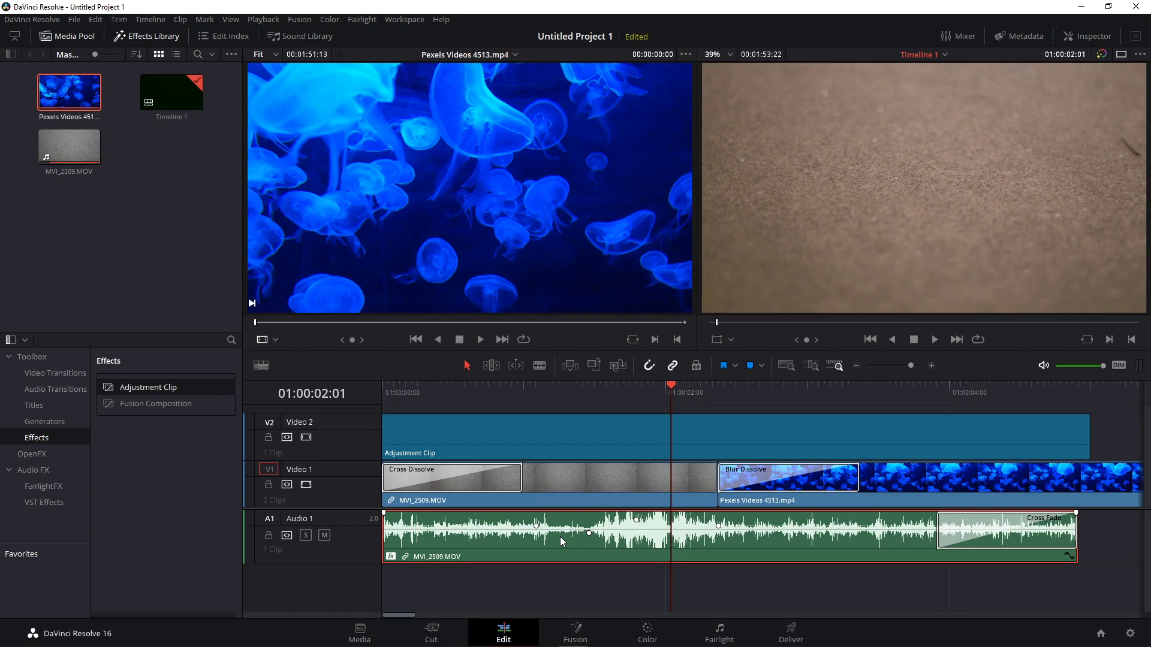
{"action": "key", "text": "Delete"}
{"action": "key", "text": "ctrl+z"}
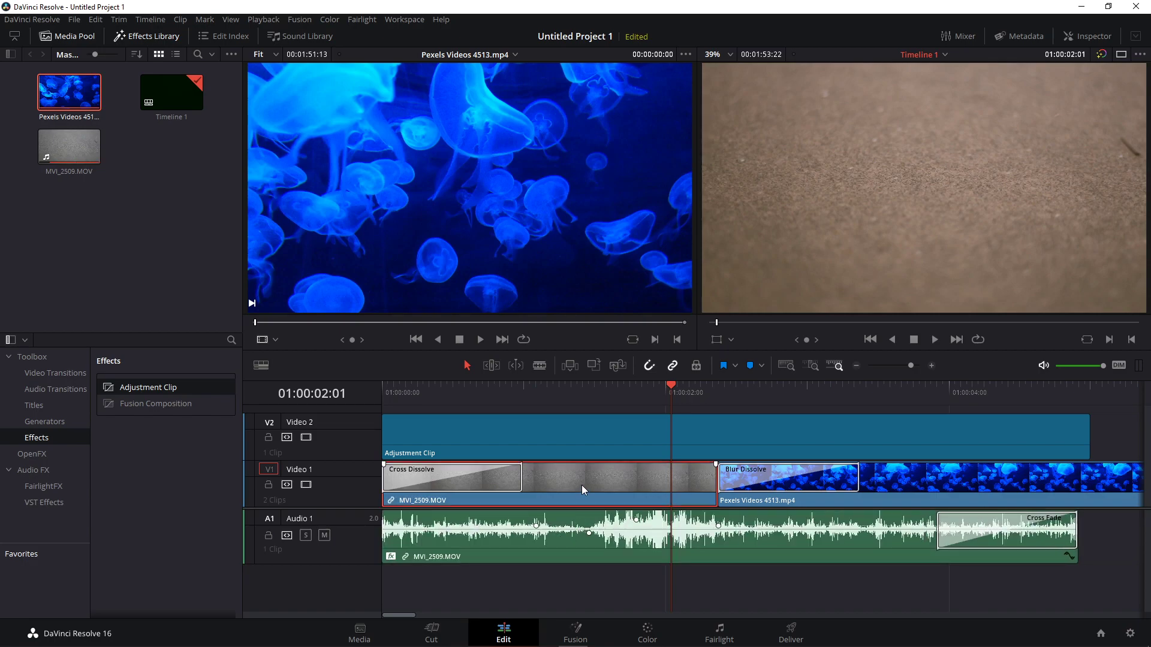
{"action": "key", "text": "Delete"}
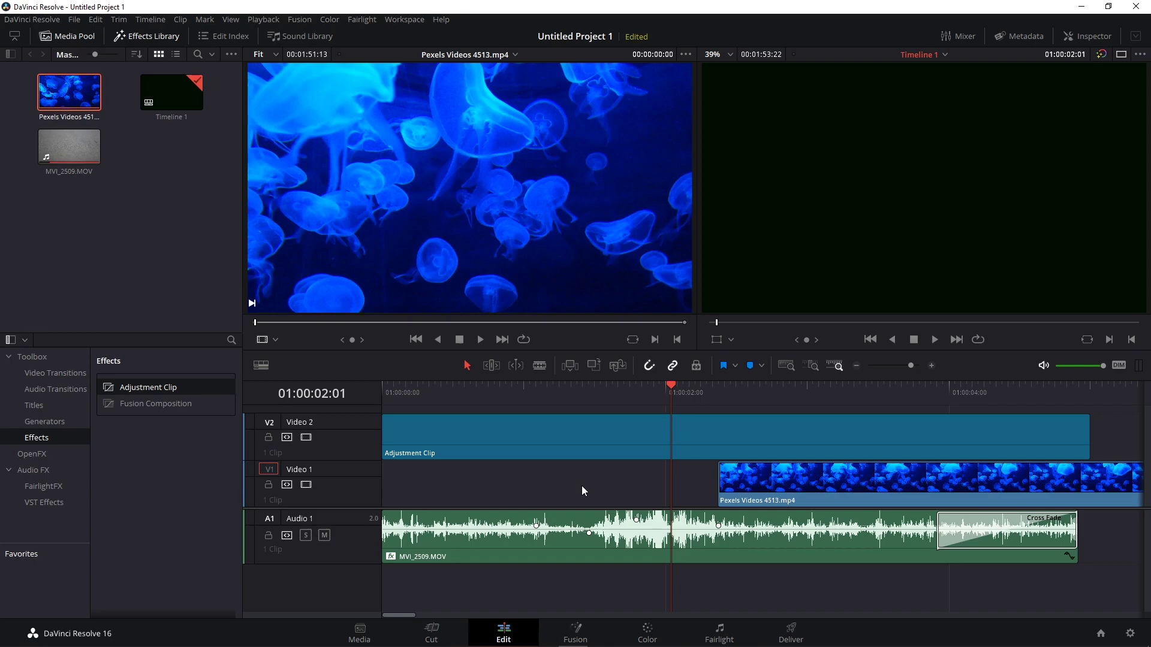
{"action": "key", "text": "ctrl+z"}
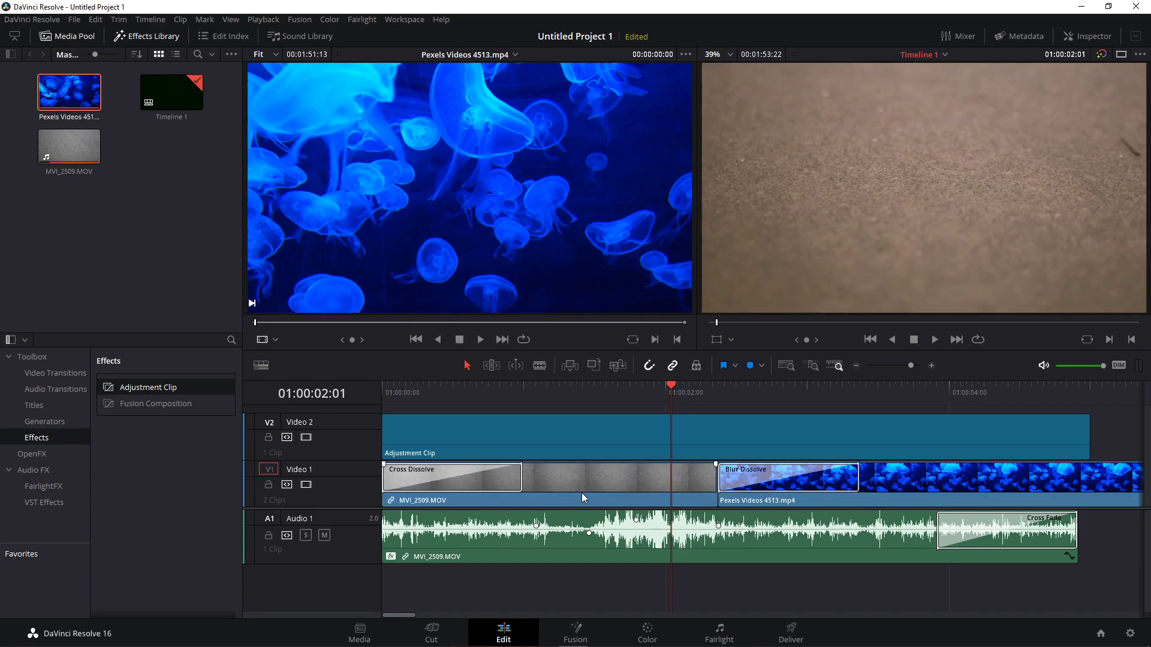
- Add a timeline marker at 01:00:01:18 with the note "comments" and a dark pink color
{"action": "left_click", "coordinate": [632, 387]}
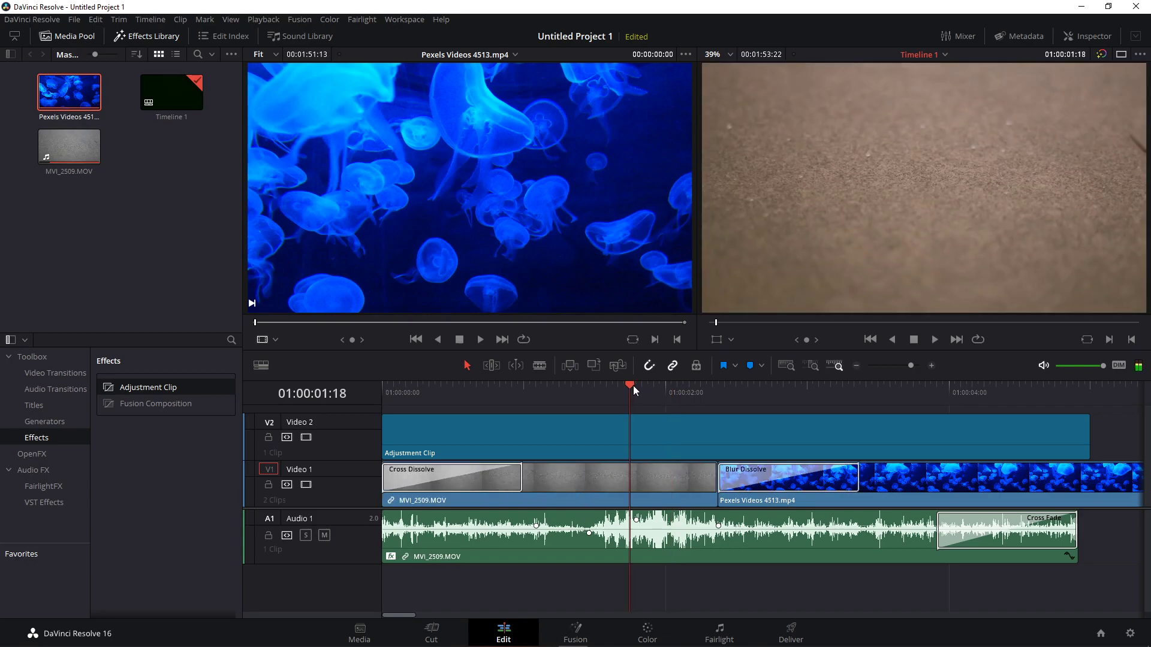
{"action": "left_click", "coordinate": [752, 366]}
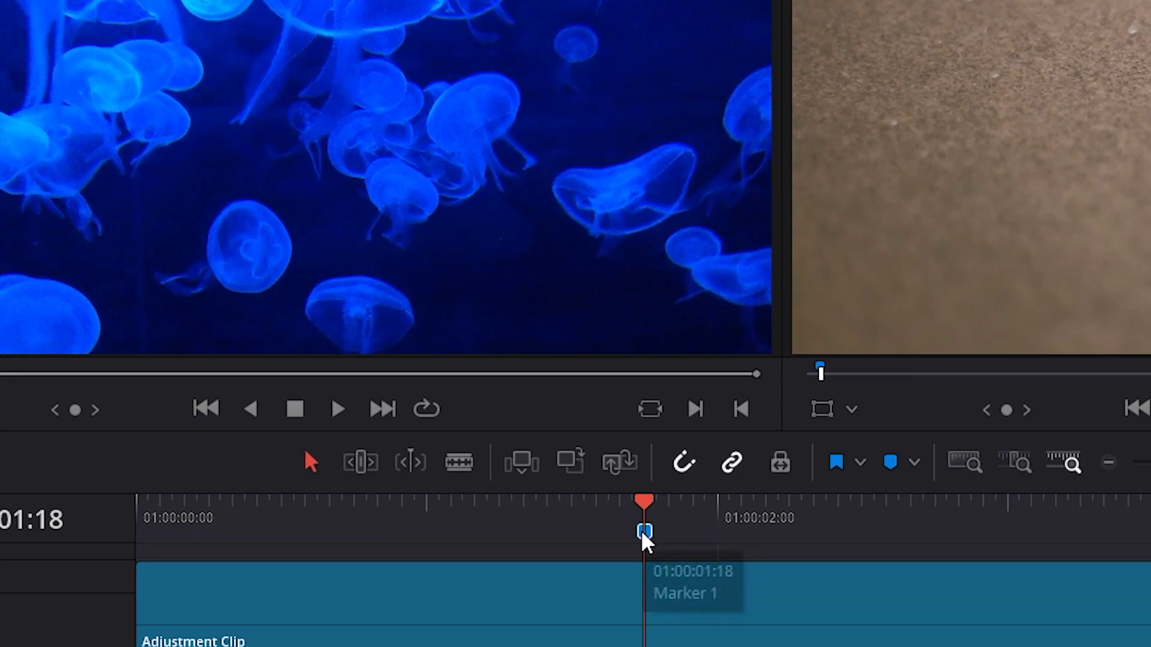
{"action": "double_click", "coordinate": [644, 532]}
{"action": "left_click", "coordinate": [679, 316]}
{"action": "type", "text": "comments"}
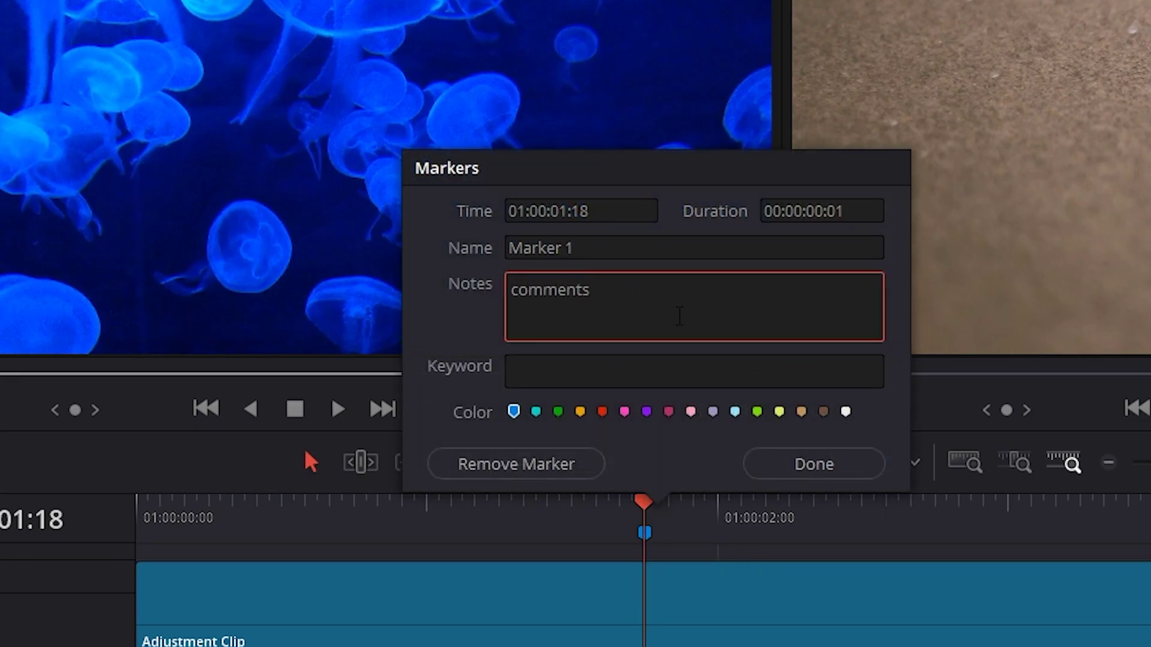
{"action": "left_click", "coordinate": [669, 411]}
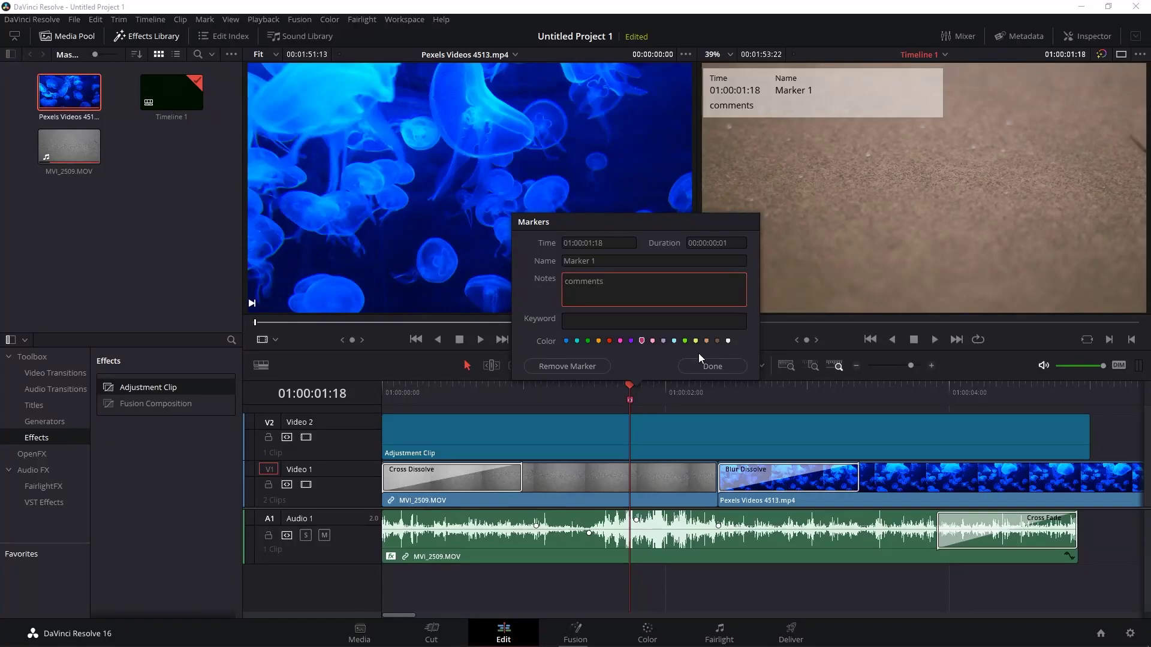
{"action": "left_click", "coordinate": [700, 362]}
- Turn on Annotations in the source viewer, circle three jellyfish in red, and draw a red rectangle around another group
{"action": "left_click", "coordinate": [275, 340]}
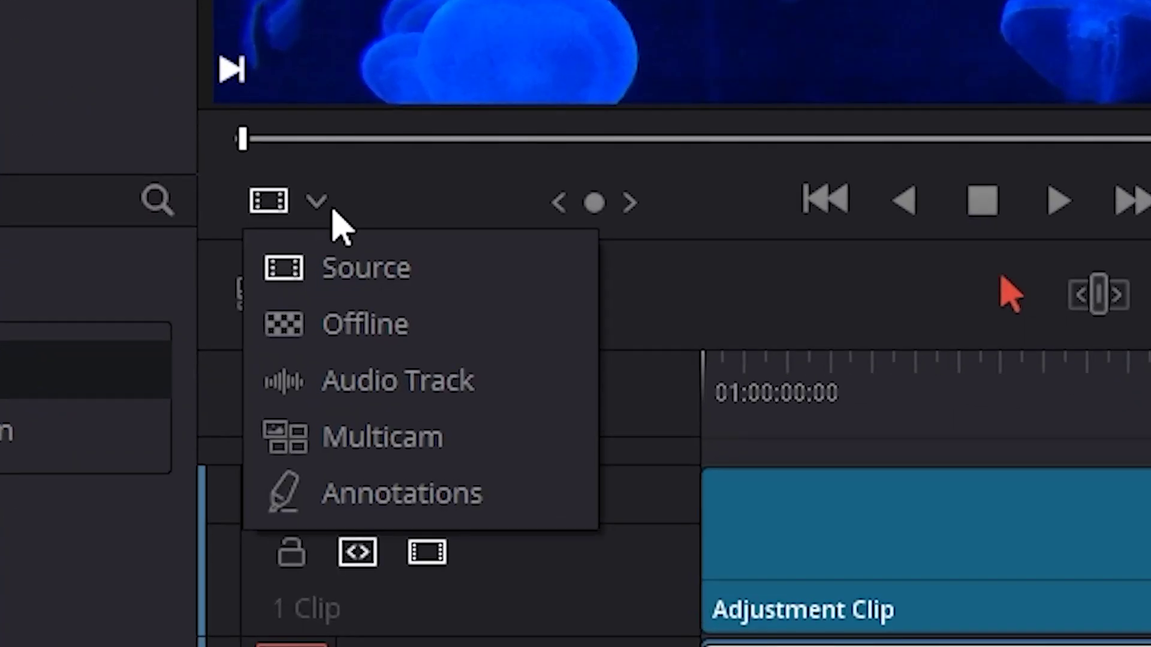
{"action": "left_click", "coordinate": [406, 499]}
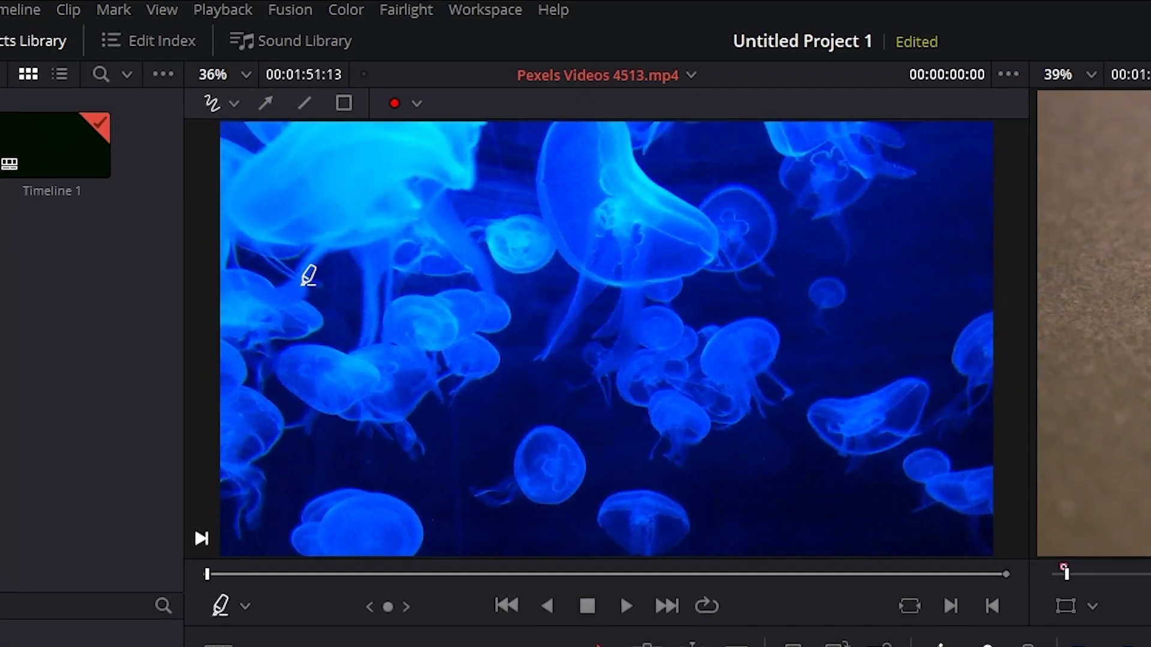
{"action": "left_click_drag", "start_coordinate": [678, 160], "coordinate": [631, 159]}
{"action": "left_click_drag", "start_coordinate": [886, 361], "coordinate": [851, 367]}
{"action": "left_click_drag", "start_coordinate": [730, 179], "coordinate": [706, 178]}
{"action": "left_click_drag", "start_coordinate": [258, 242], "coordinate": [425, 438]}
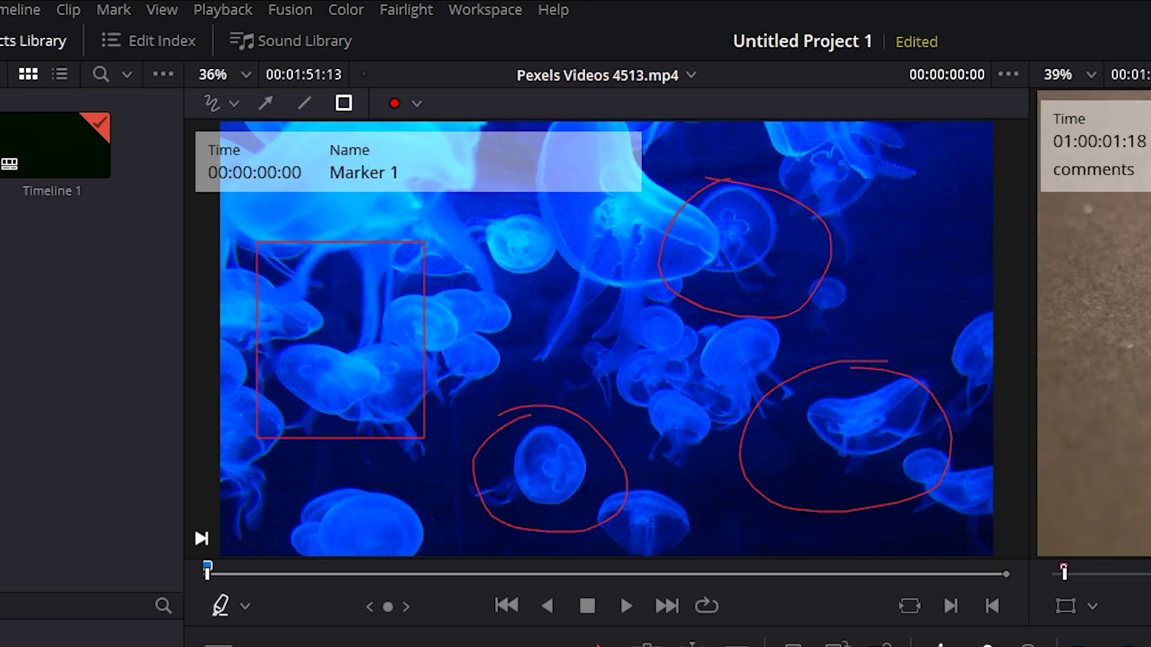
- Move to a later frame of the source clip and draw a long downward arrow annotation on it
{"action": "left_click_drag", "start_coordinate": [207, 574], "coordinate": [376, 574]}
{"action": "left_click", "coordinate": [265, 103]}
{"action": "mouse_move", "coordinate": [667, 193]}
{"action": "left_mouse_down"}
{"action": "mouse_move", "coordinate": [547, 276]}
{"action": "mouse_move", "coordinate": [665, 426]}
{"action": "mouse_move", "coordinate": [643, 534]}
{"action": "left_mouse_up"}
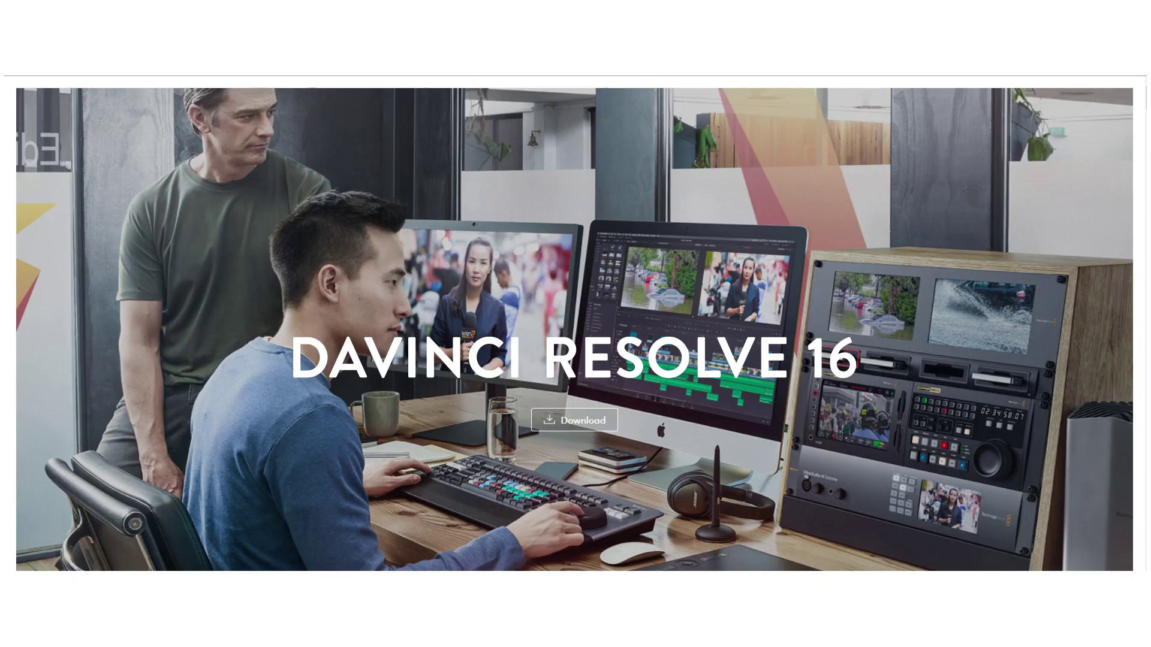